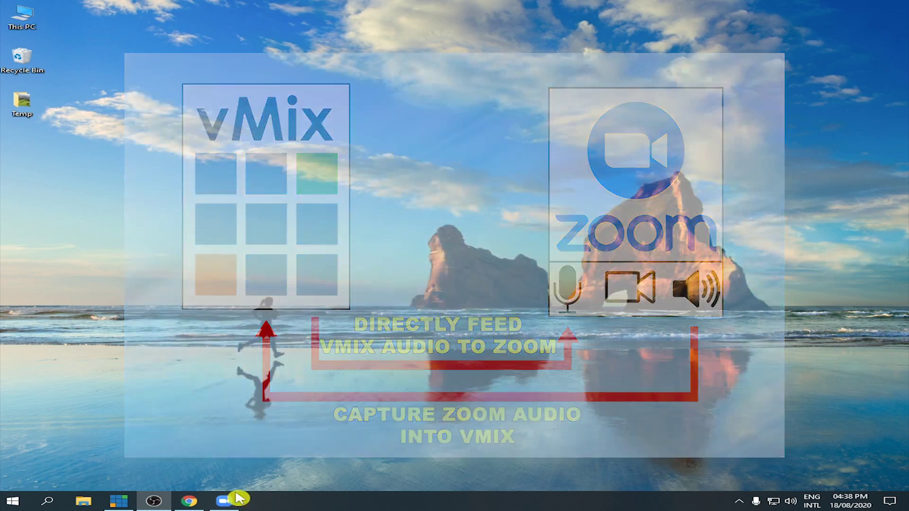
- Join the tutorial Zoom meeting with its meeting ID and password, entering without video
click(224, 501)
click(483, 242)
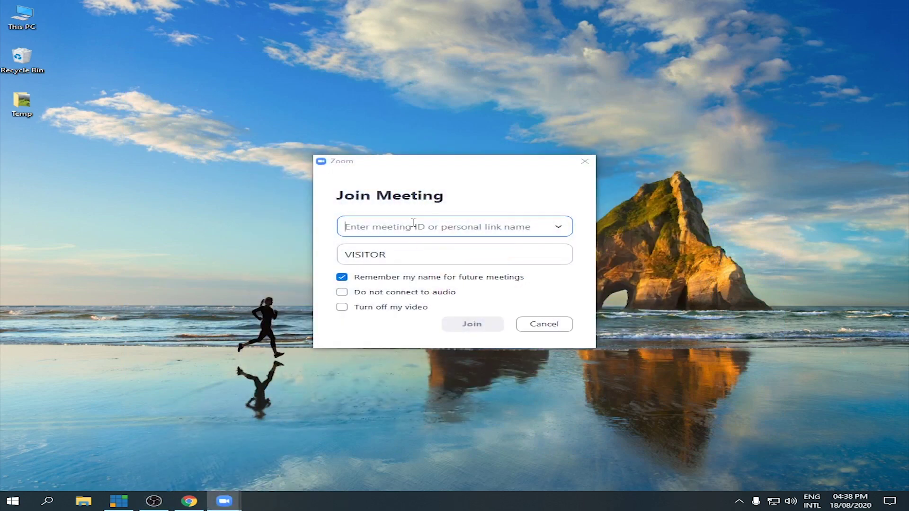
text(555)
text(1502235)
key(Return)
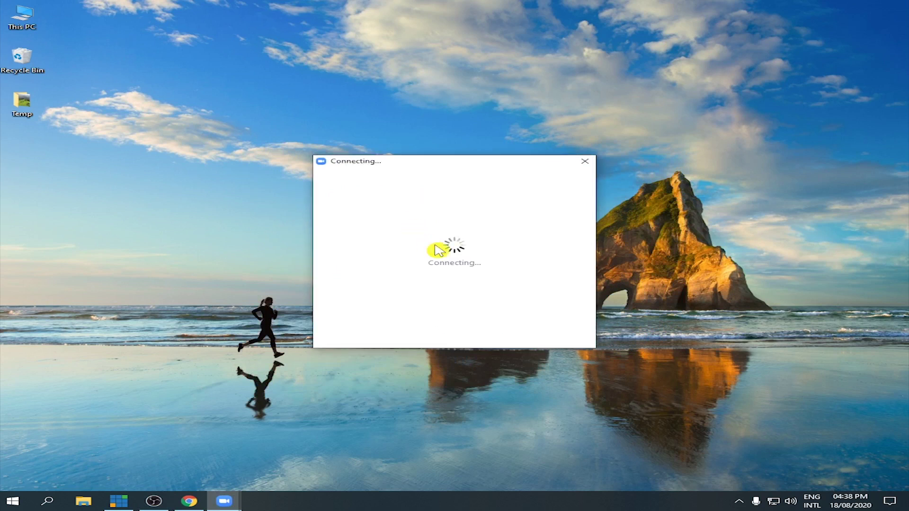
text(**)
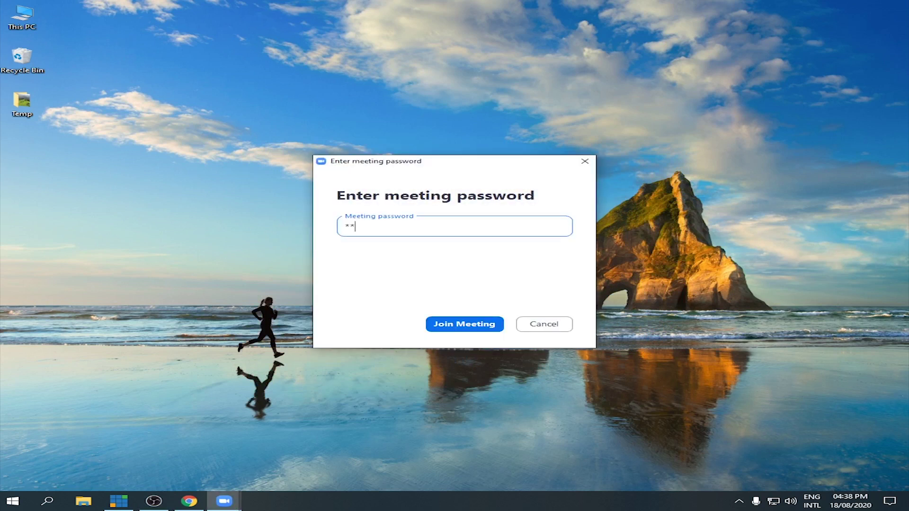
text(*****)
click(464, 326)
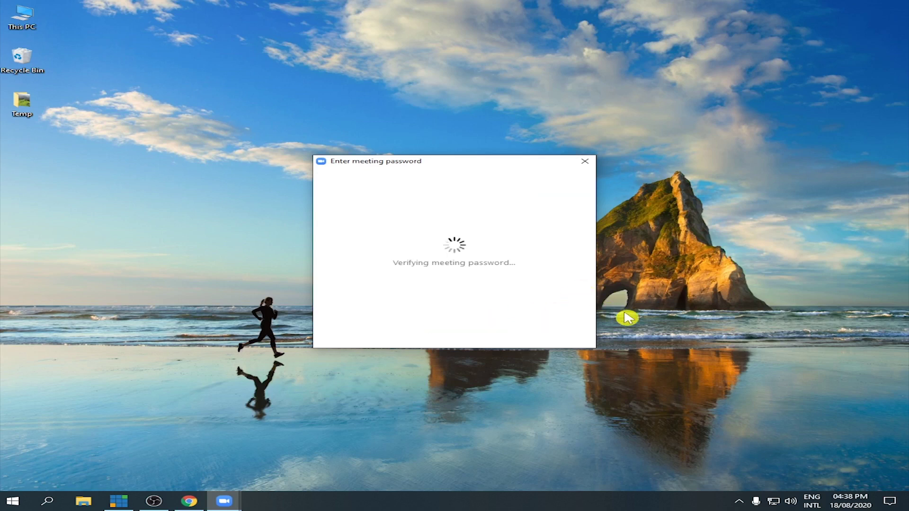
click(631, 360)
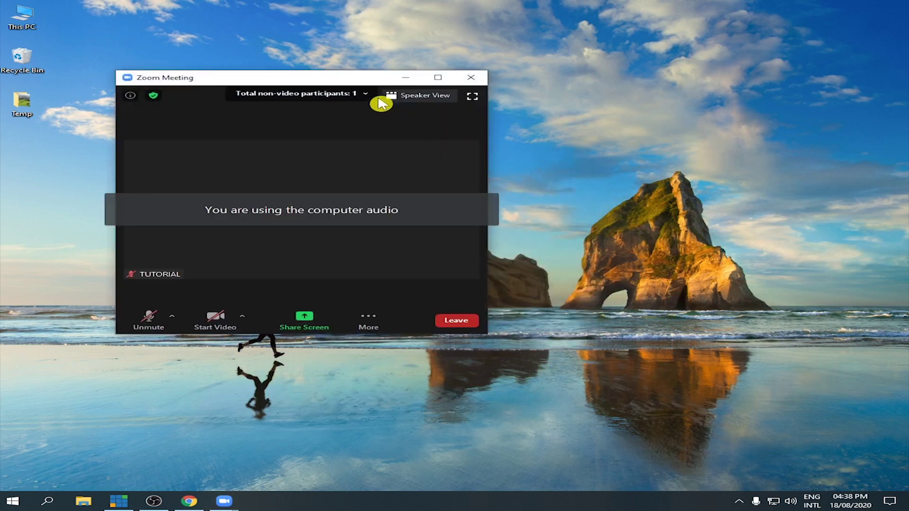
- Show the Participants panel from More and move the meeting window up and left
click(367, 321)
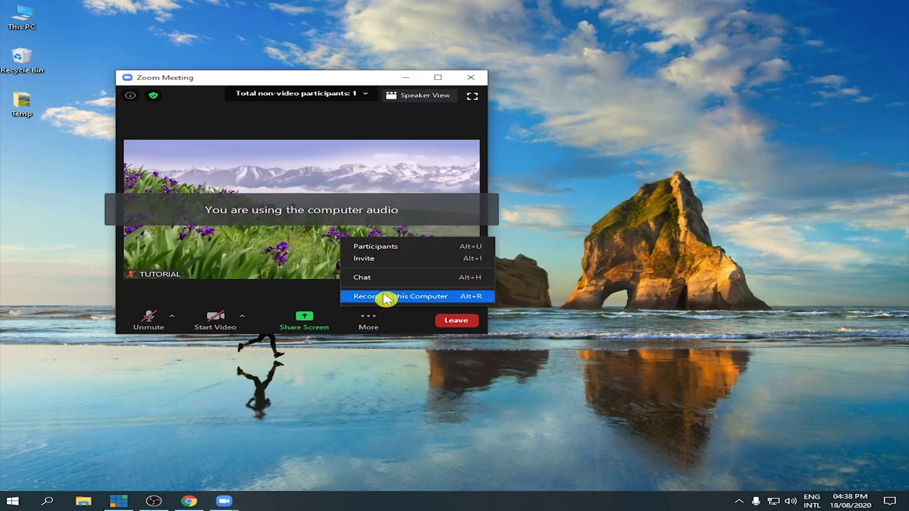
click(385, 252)
drag(488, 78, 463, 53)
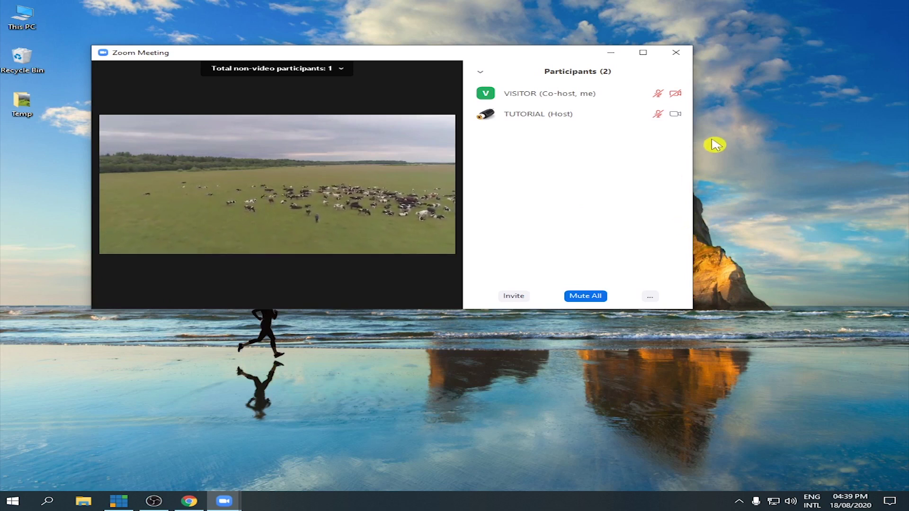
- Unmute your microphone in the participants panel, then mute it again
mouse_move(641, 118)
click(618, 94)
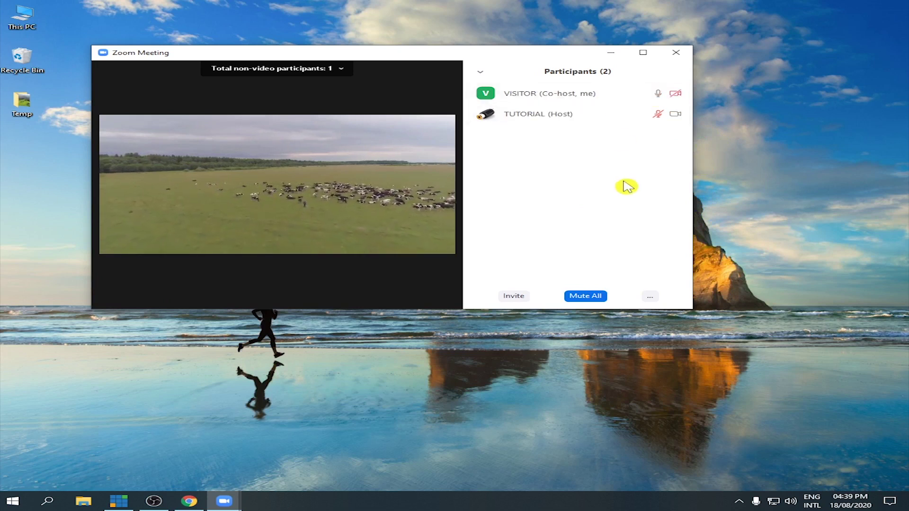
click(616, 95)
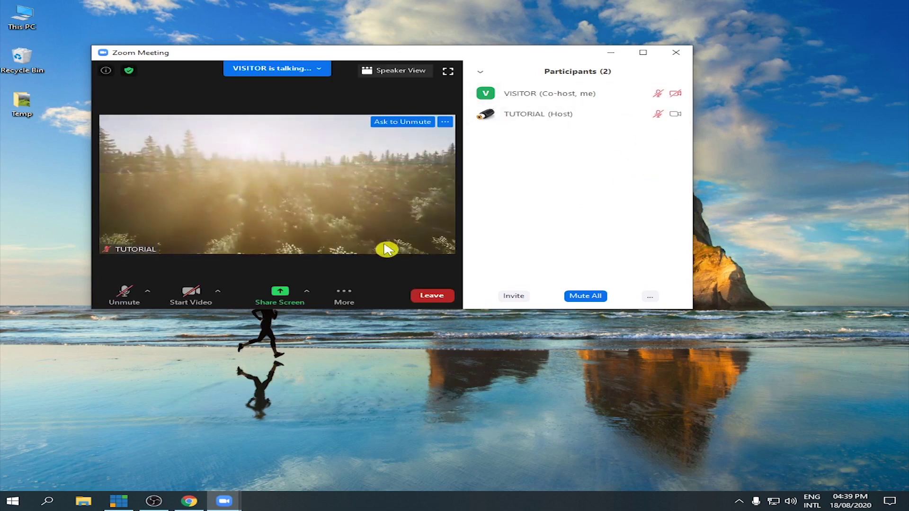
- Share with 'Share computer sound' ticked and Advanced 'Music or Computer Sound Only' selected
click(280, 292)
click(114, 387)
click(457, 116)
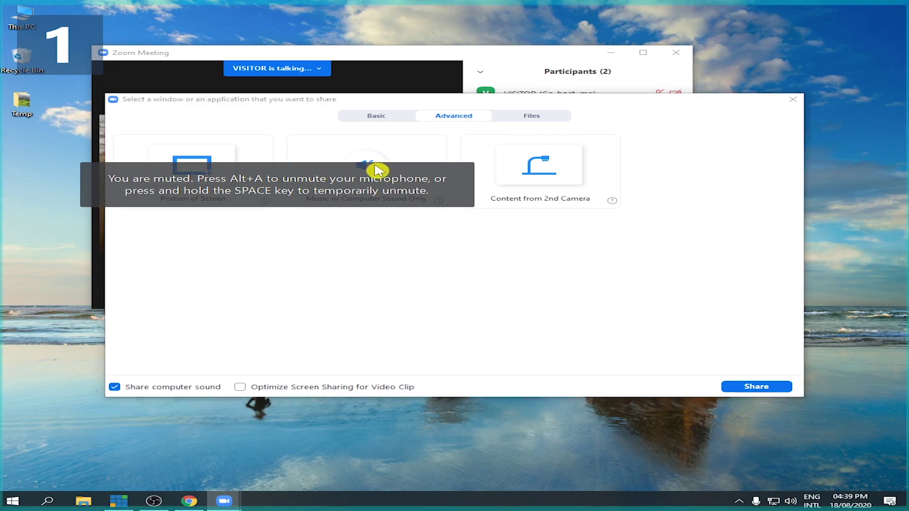
click(396, 176)
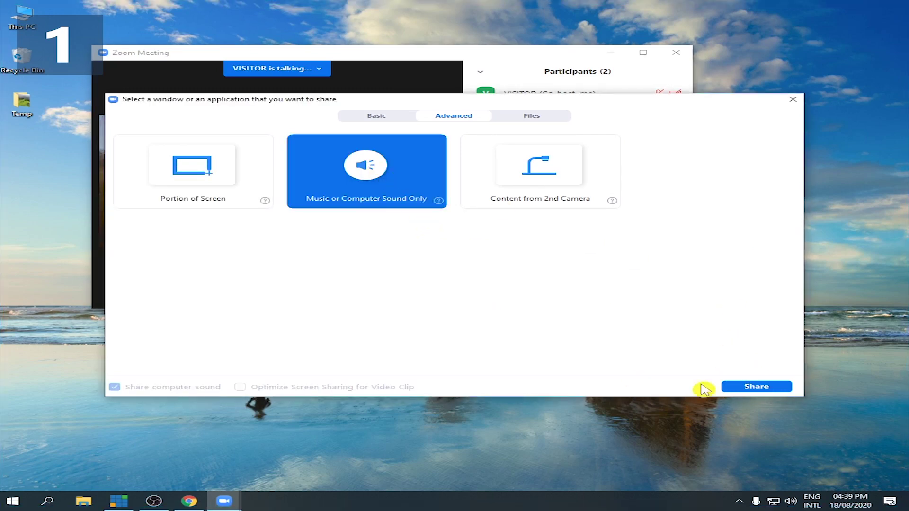
click(758, 387)
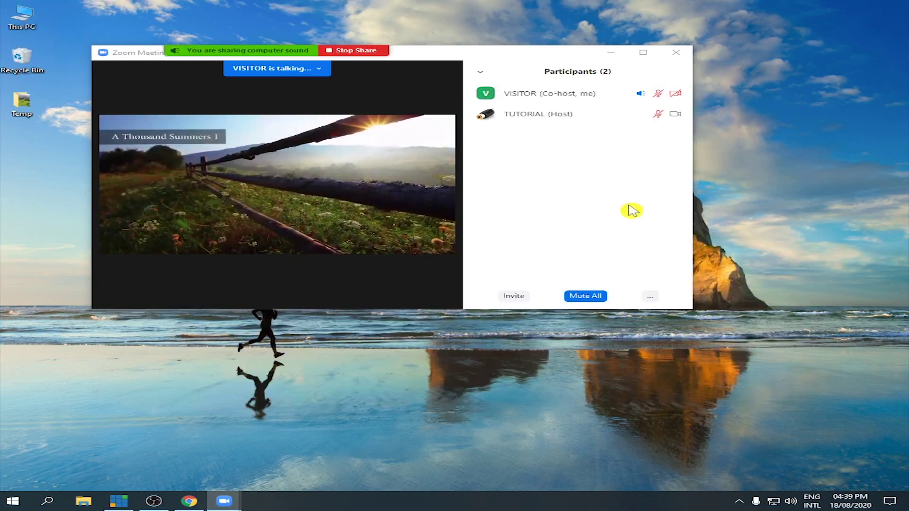
mouse_move(313, 228)
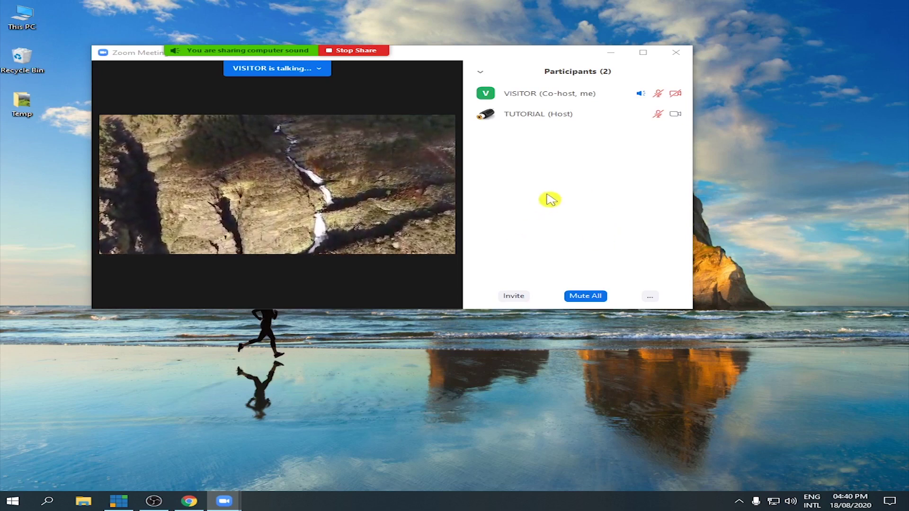
- Stop the sound share, enlarge the meeting window, and show the Unmute caret's device list
click(350, 51)
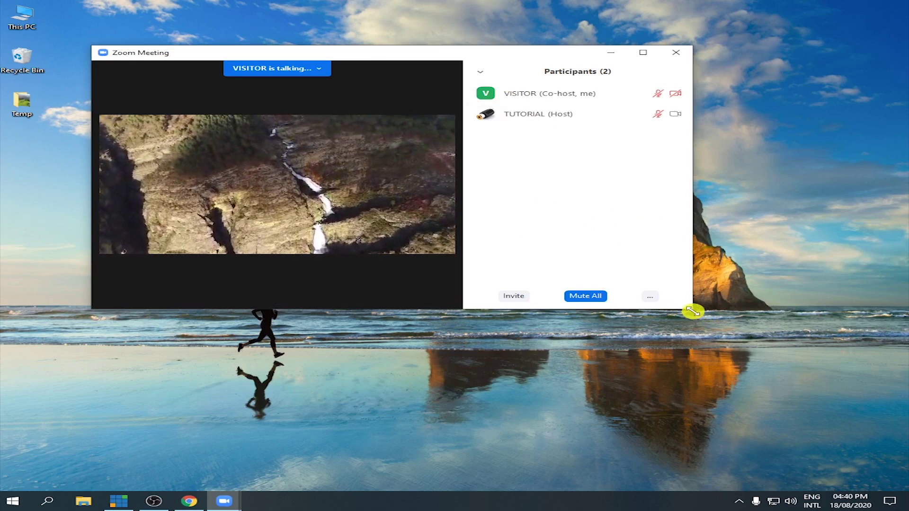
drag(694, 312, 837, 432)
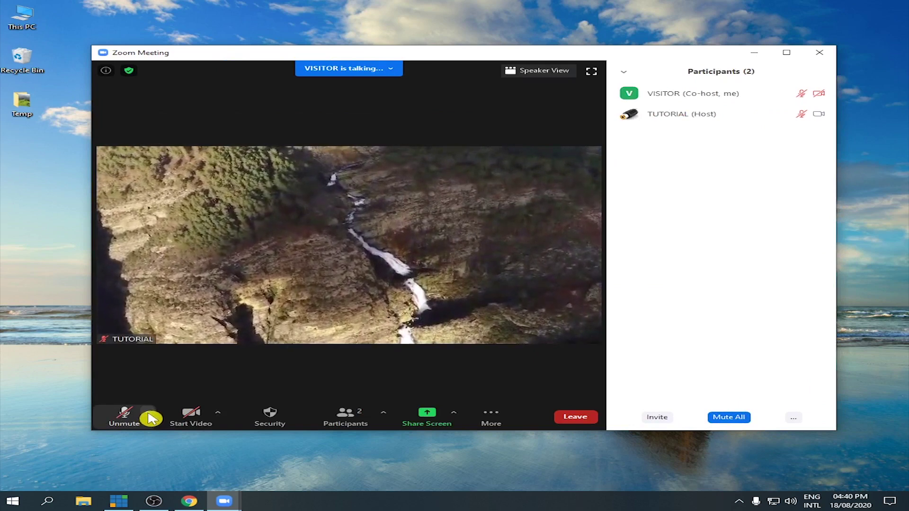
click(149, 416)
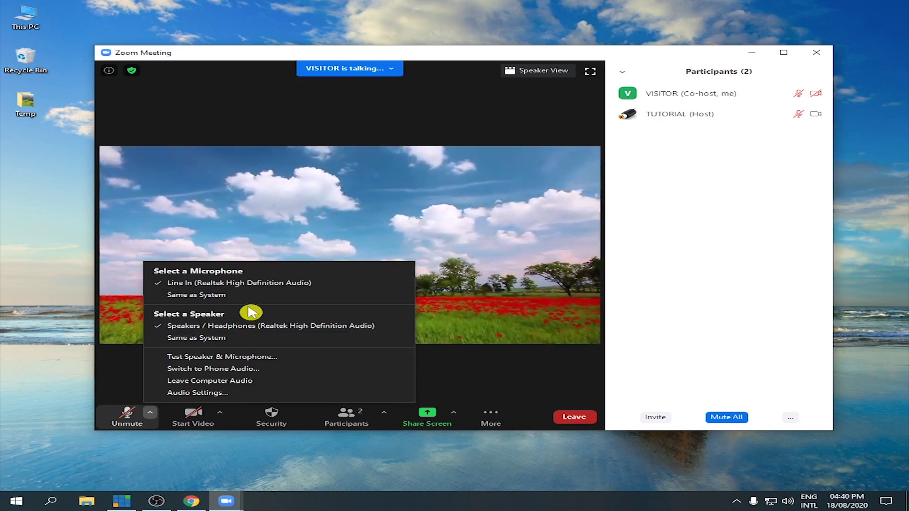
- Dismiss Zoom's audio device menu
click(747, 283)
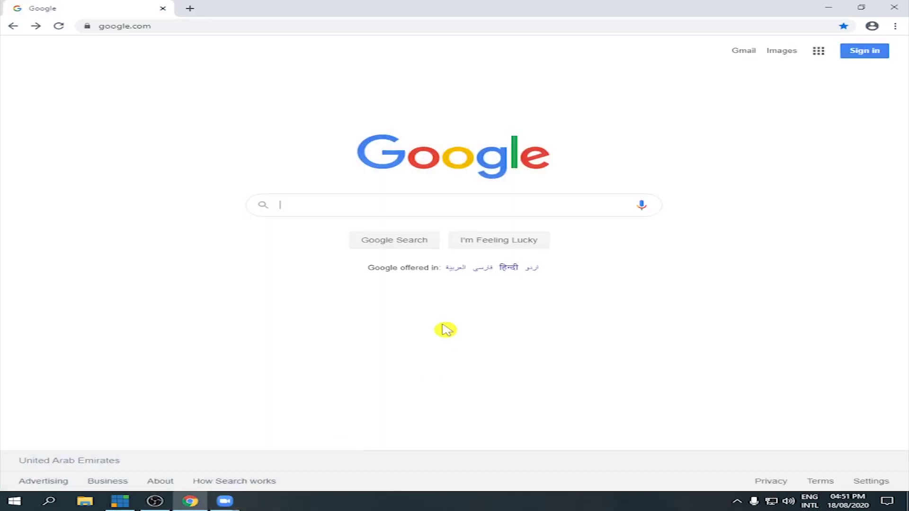
- Google 'VIRTUAL AUDIO CABLE' and download the Windows pack from the VB-Audio page
text(VIRTUAL AUDIO CABLE)
key(Return)
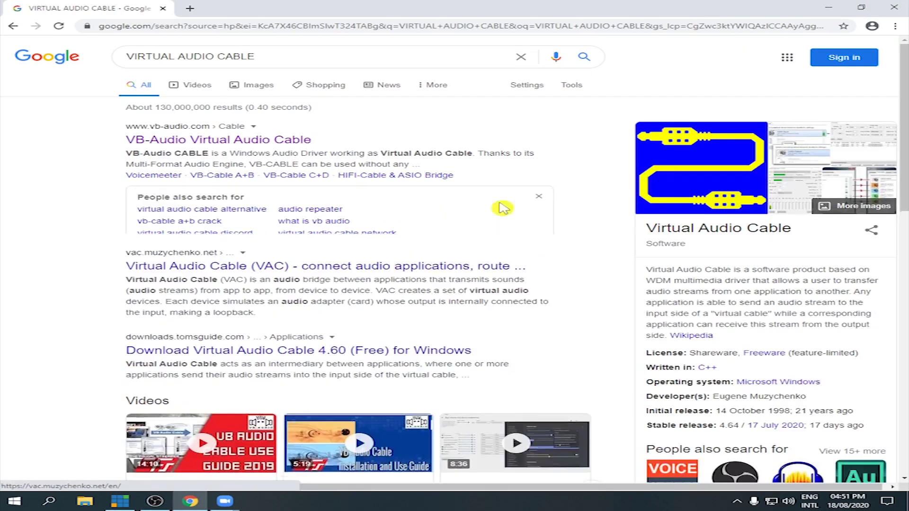
click(272, 141)
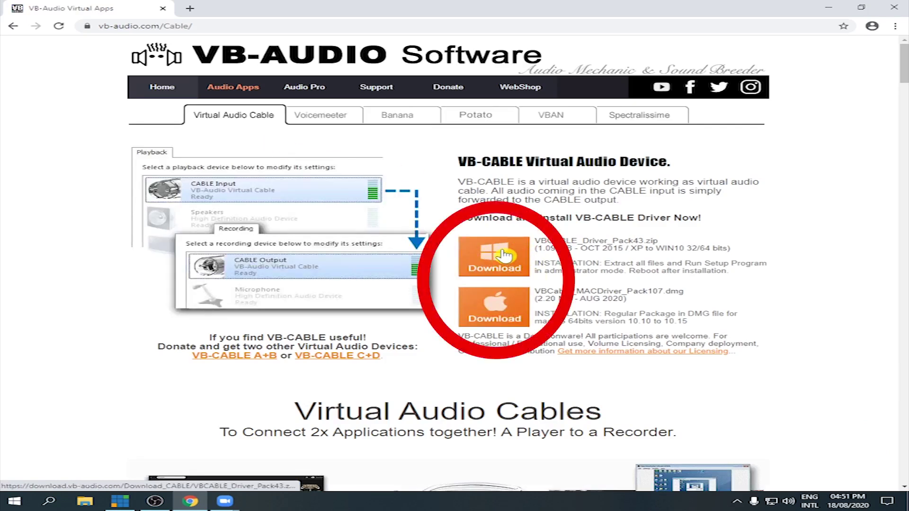
click(505, 256)
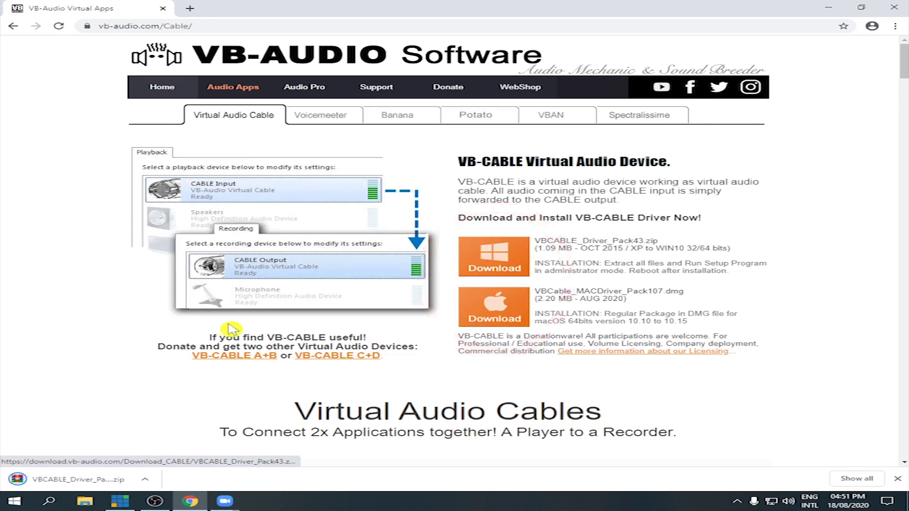
- Extract the downloaded zip to VBCABLE_Driver_Pack43\ in Downloads and open that folder
right_click(84, 480)
click(152, 450)
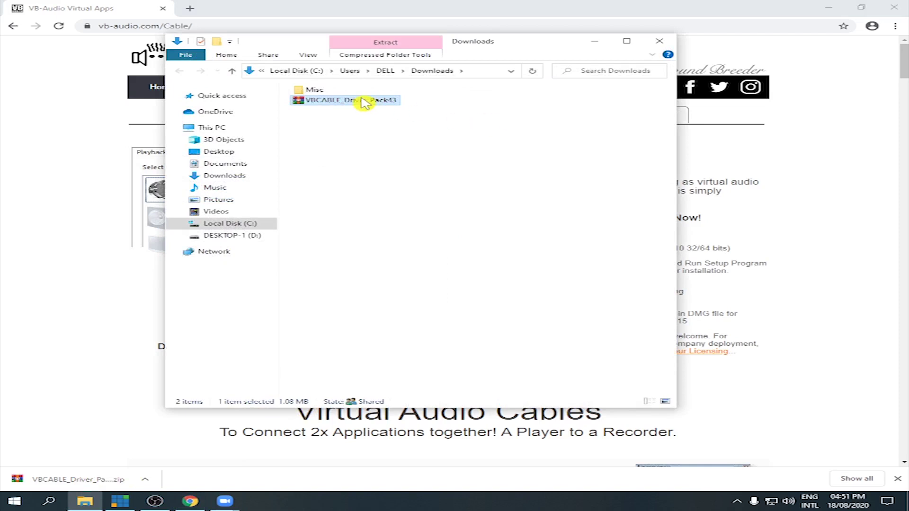
right_click(365, 102)
click(443, 161)
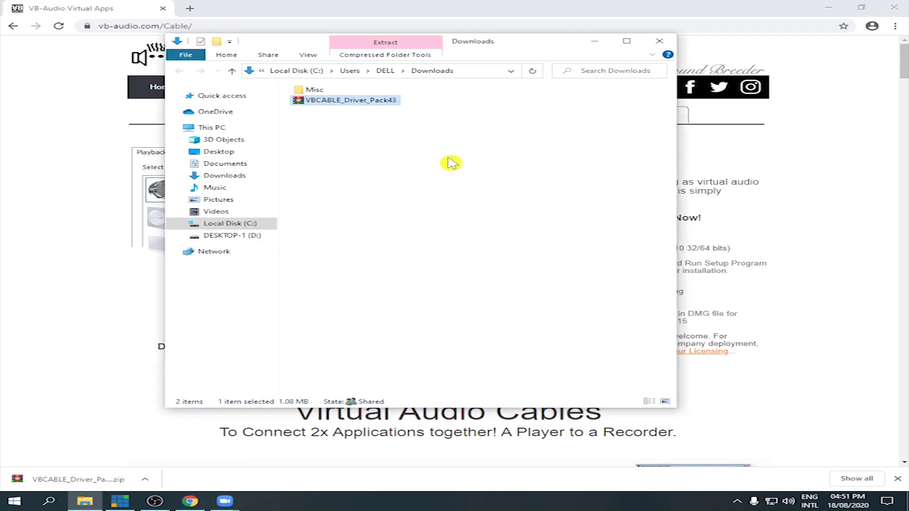
click(423, 205)
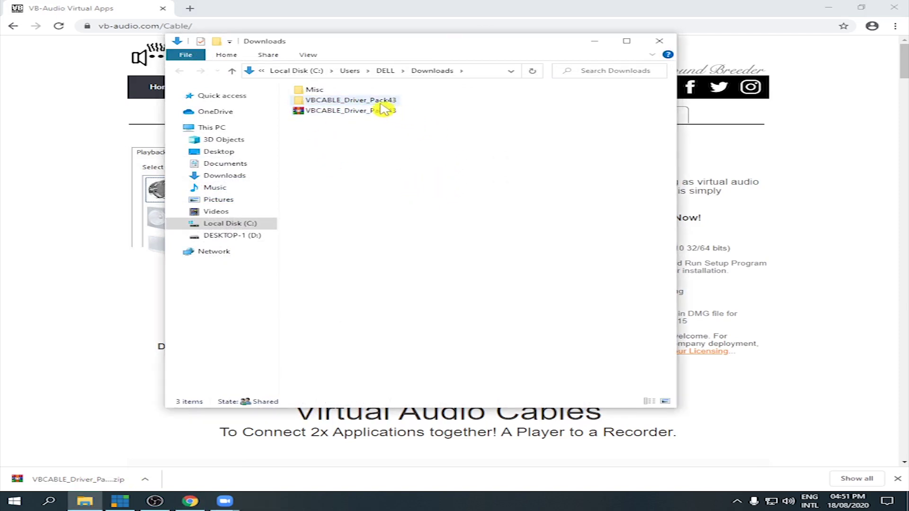
double_click(378, 101)
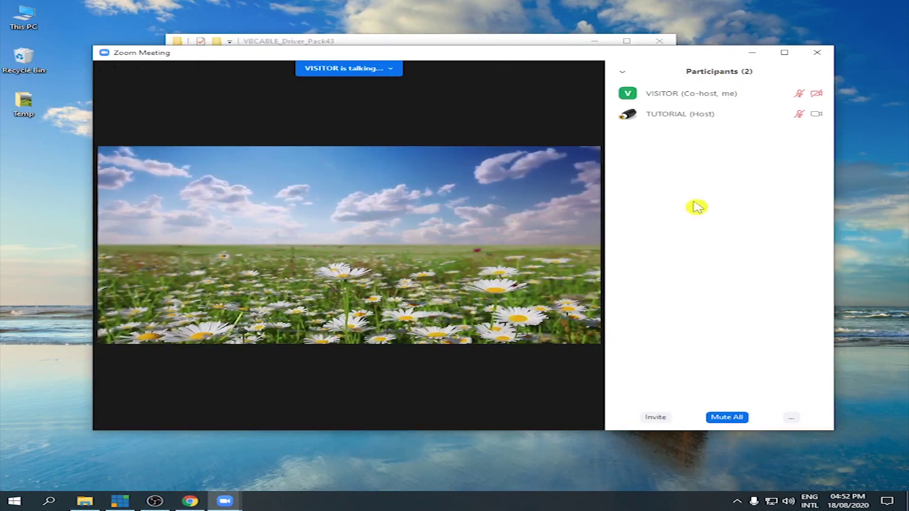
- Check Zoom's microphone list, which offers only Line In, then return to the driver folder
click(149, 413)
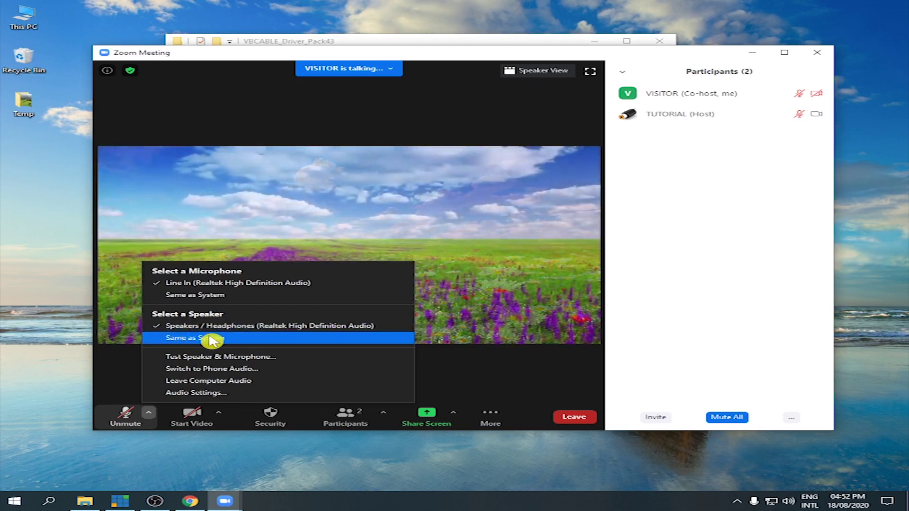
click(85, 501)
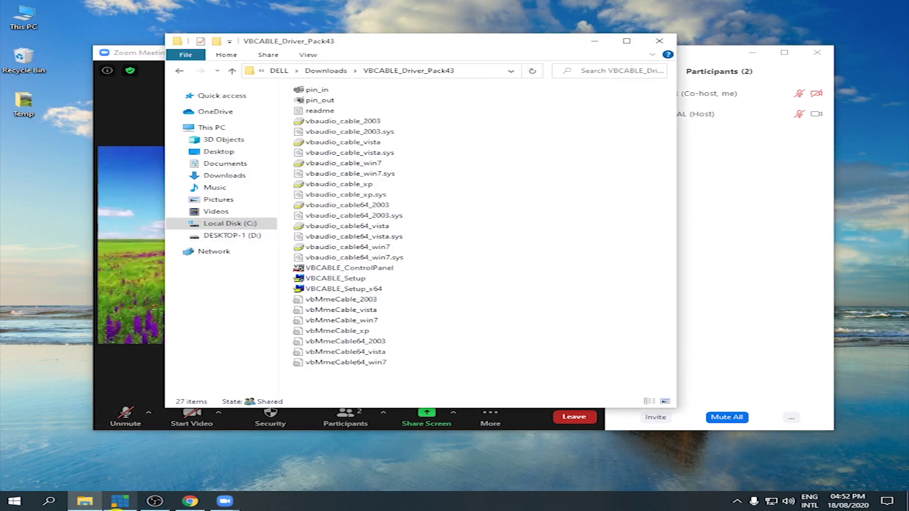
- Run VBCABLE_Setup_x64 as administrator
right_click(367, 290)
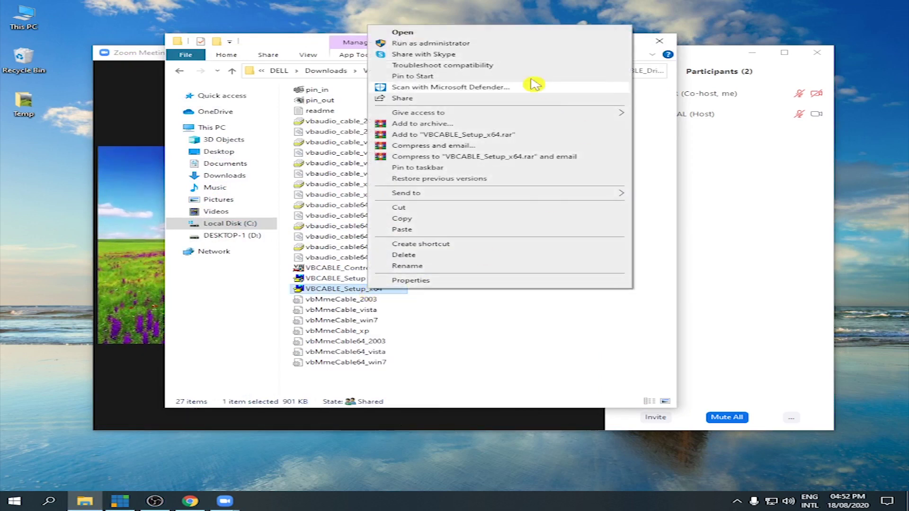
click(460, 43)
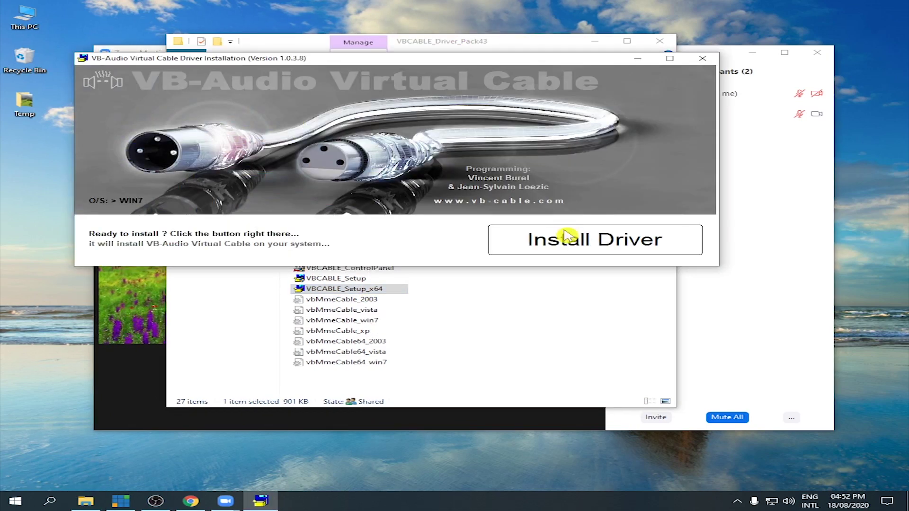
- Install the VB-Audio Virtual Cable driver, approve it, confirm success, and close the folder window
click(597, 243)
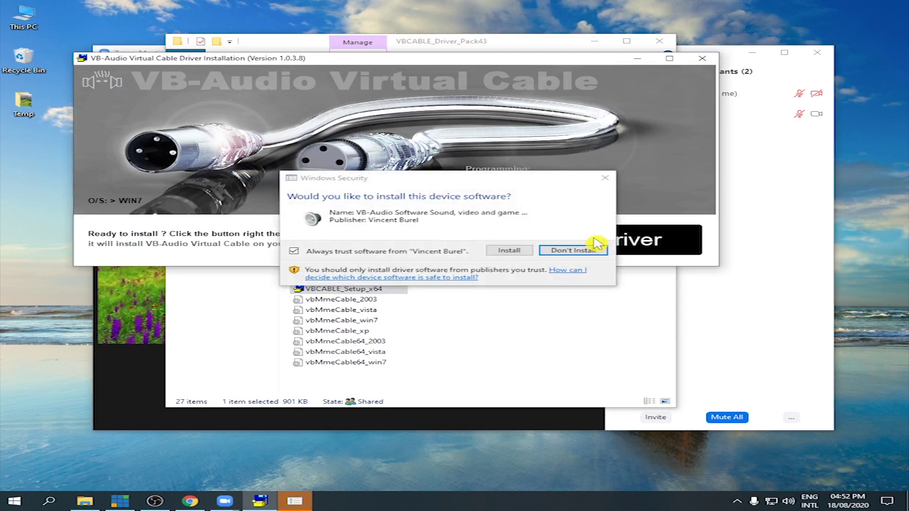
click(508, 251)
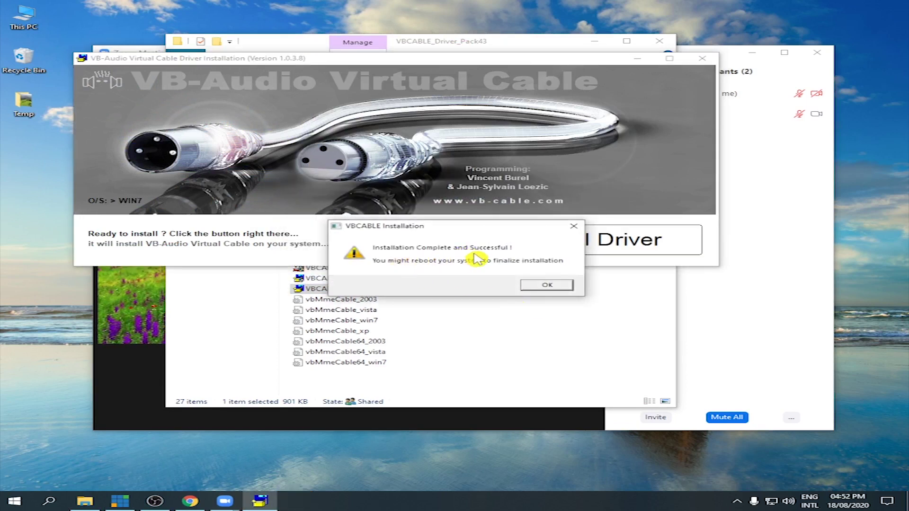
click(545, 286)
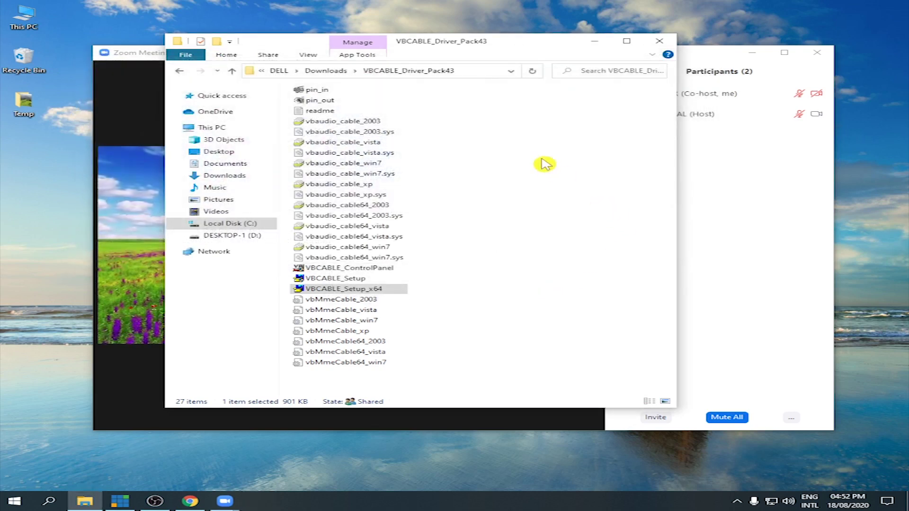
click(660, 45)
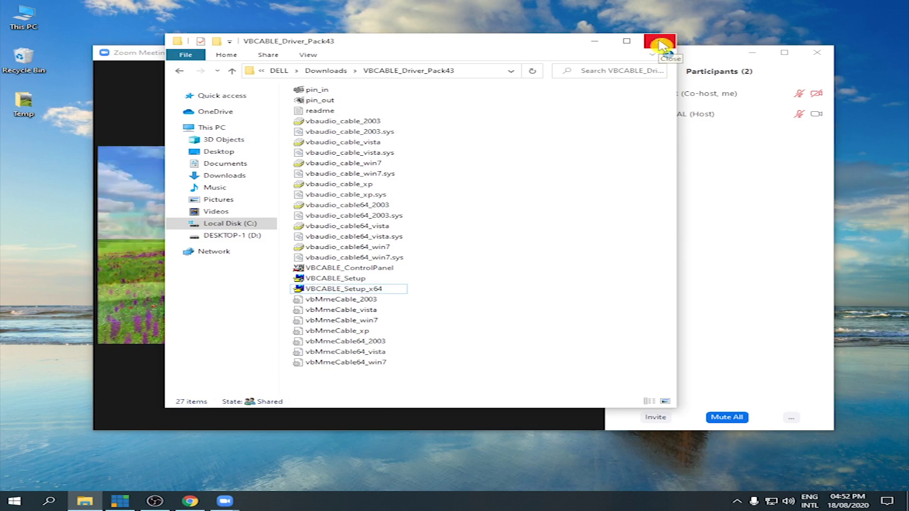
click(661, 45)
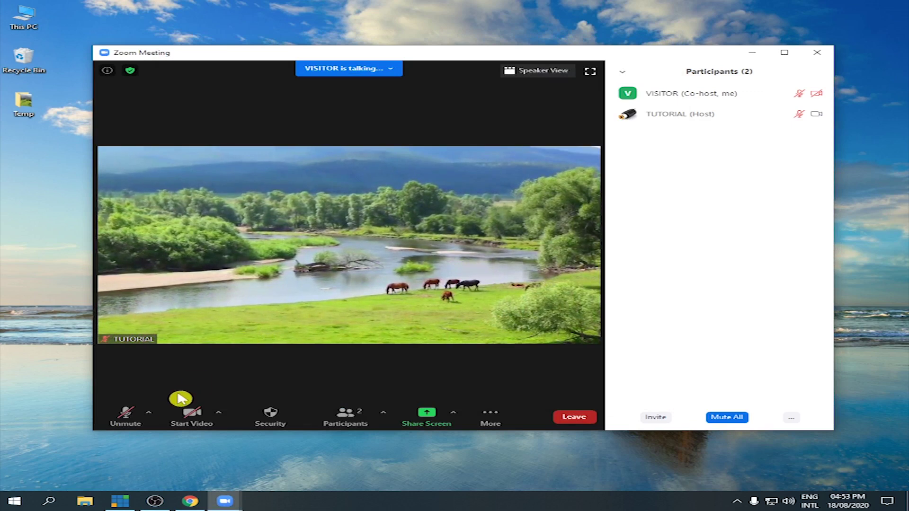
- Verify Zoom now lists the CABLE Output virtual microphones, then switch to vMix
click(149, 413)
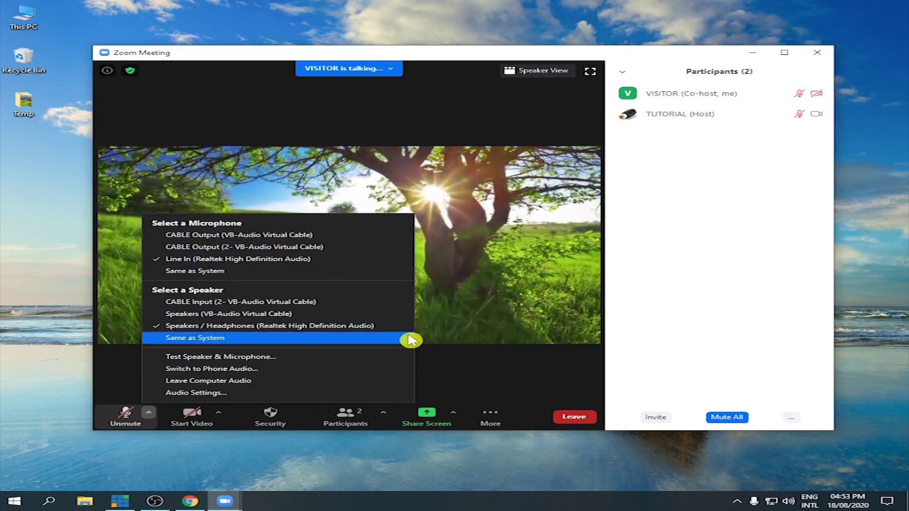
click(120, 501)
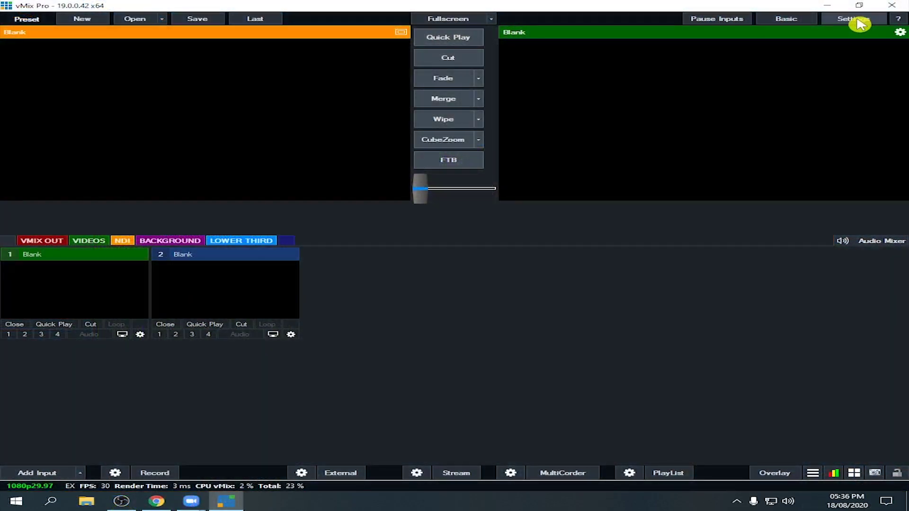
- Route vMix's Master Output to CABLE Input (2- VB-Audio Virtual Cable), leaving bus B None, and restart vMix
click(853, 18)
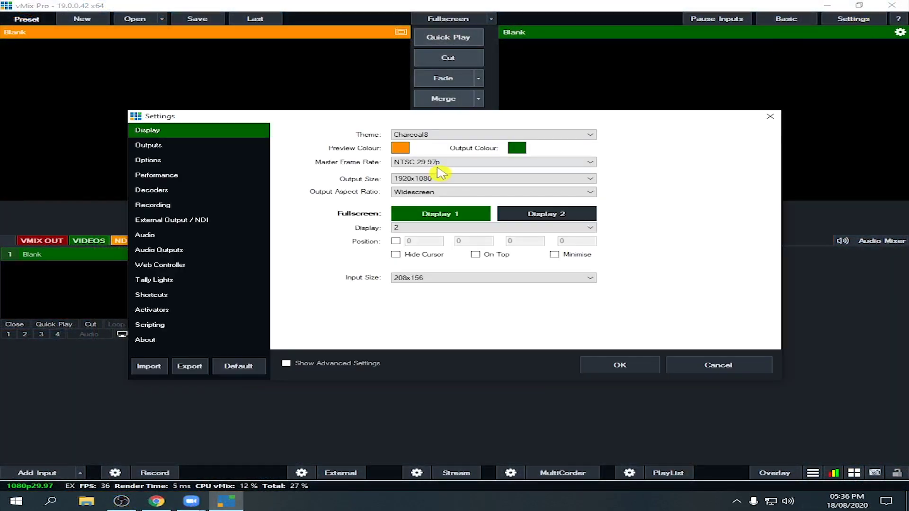
click(189, 251)
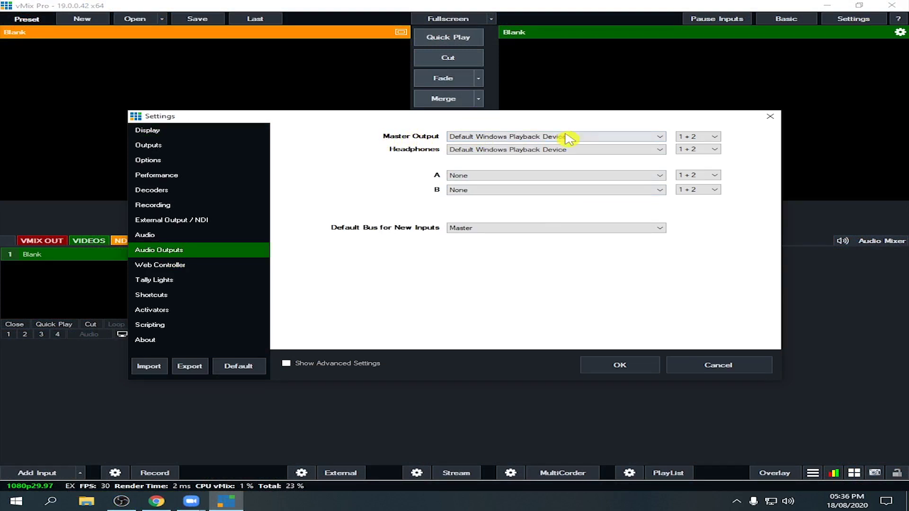
click(642, 141)
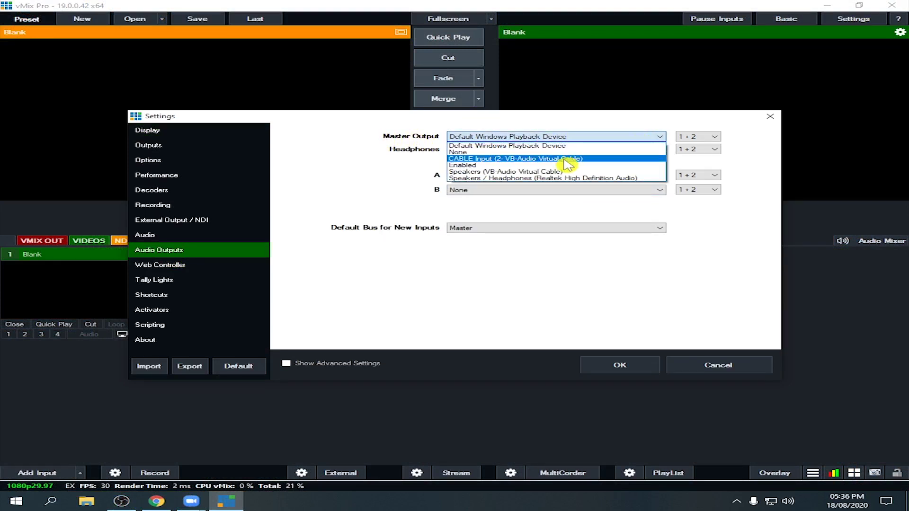
click(523, 213)
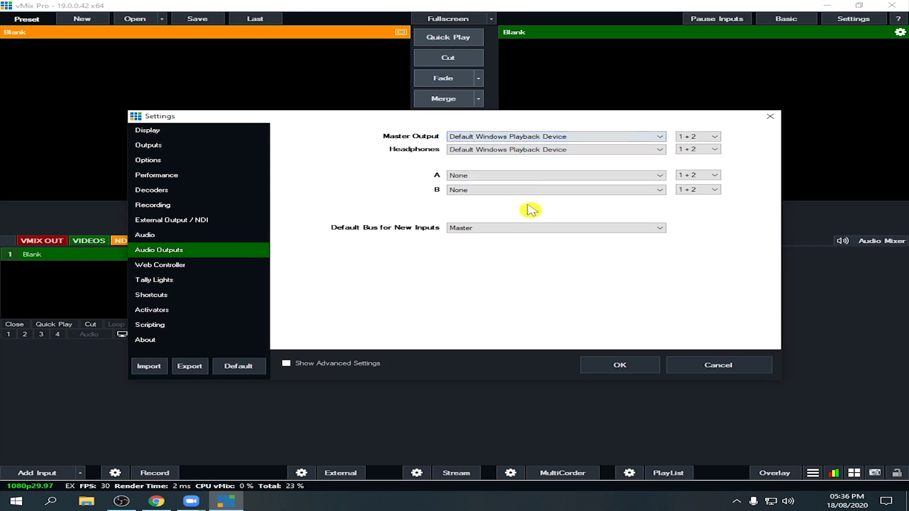
click(524, 177)
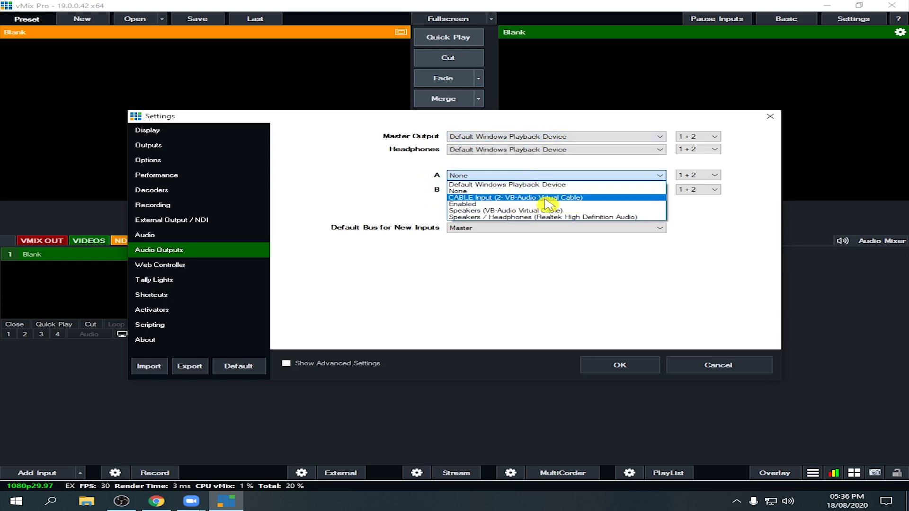
click(428, 204)
click(576, 190)
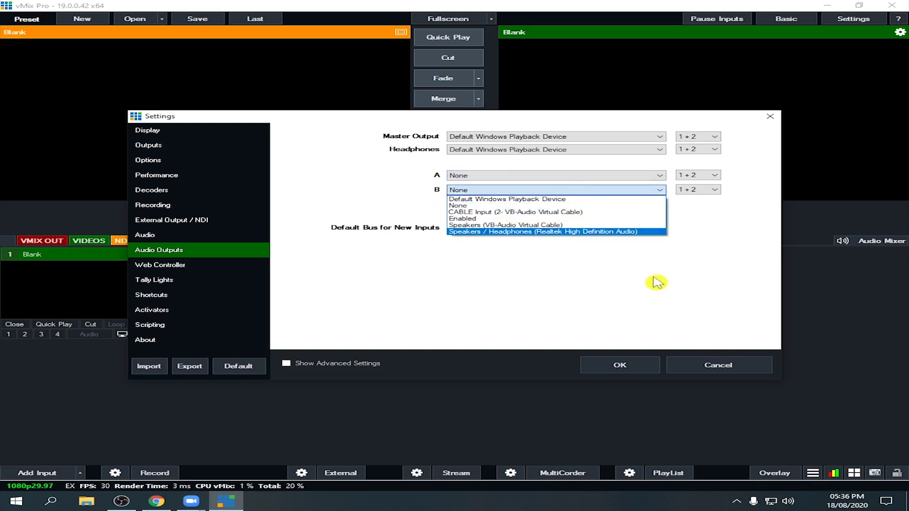
click(671, 277)
click(598, 137)
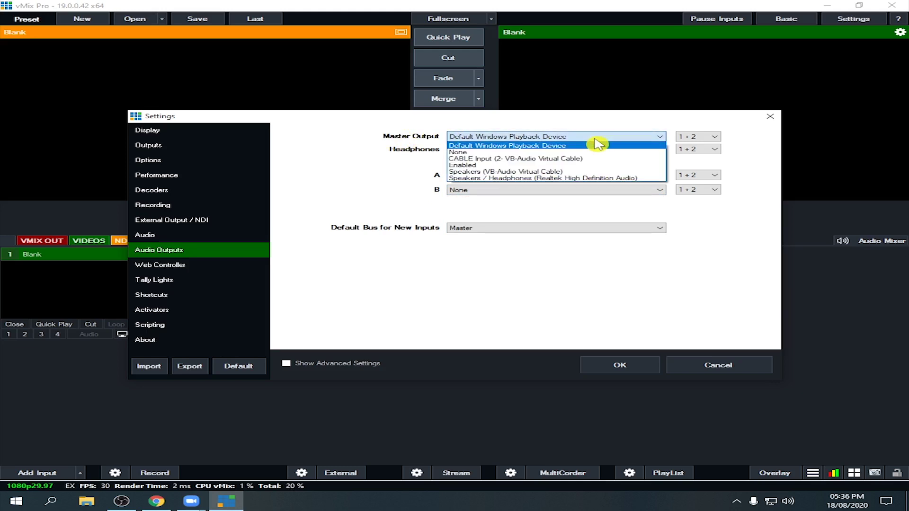
click(587, 159)
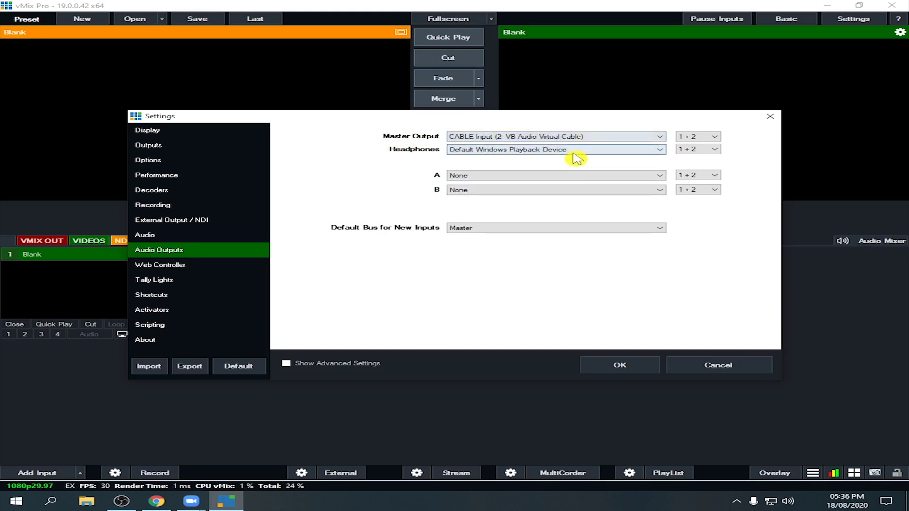
click(619, 369)
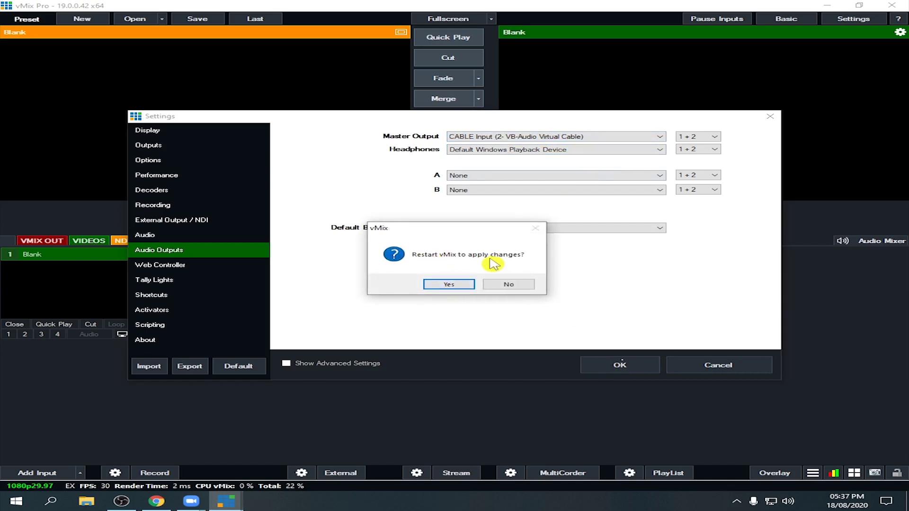
click(445, 285)
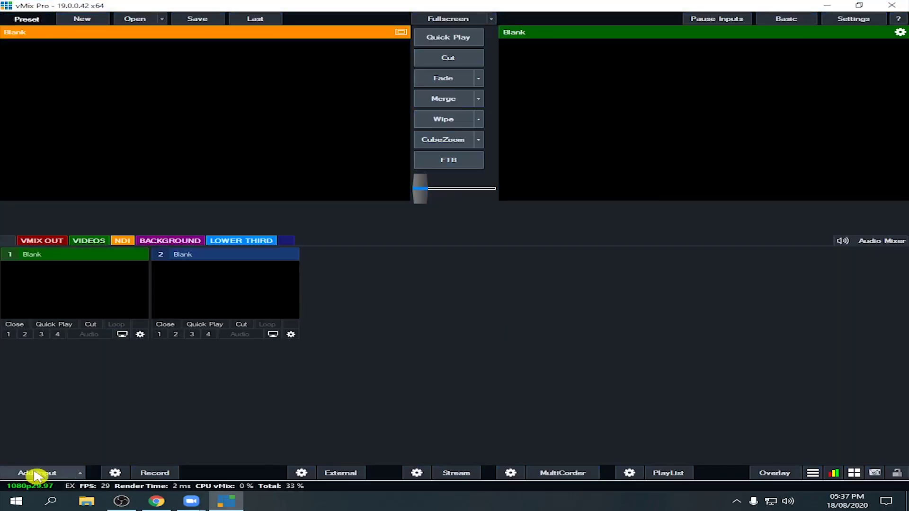
- Add HD 1080p - Nature Scenery Video.mp4 as input 1 and cut it live to output
click(34, 474)
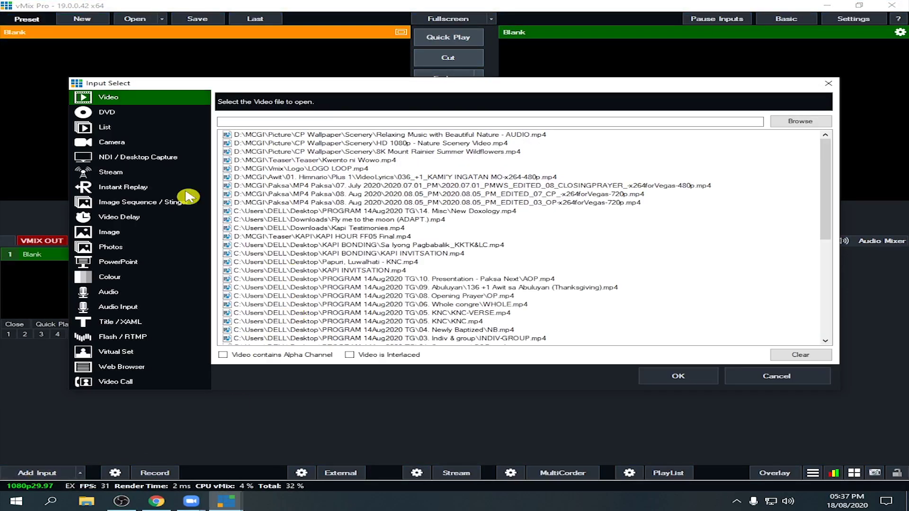
click(782, 121)
double_click(440, 185)
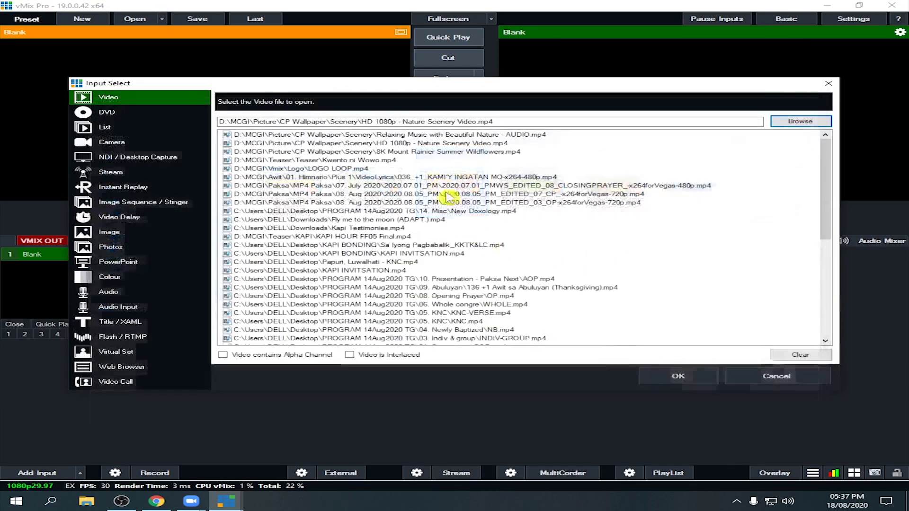
click(682, 380)
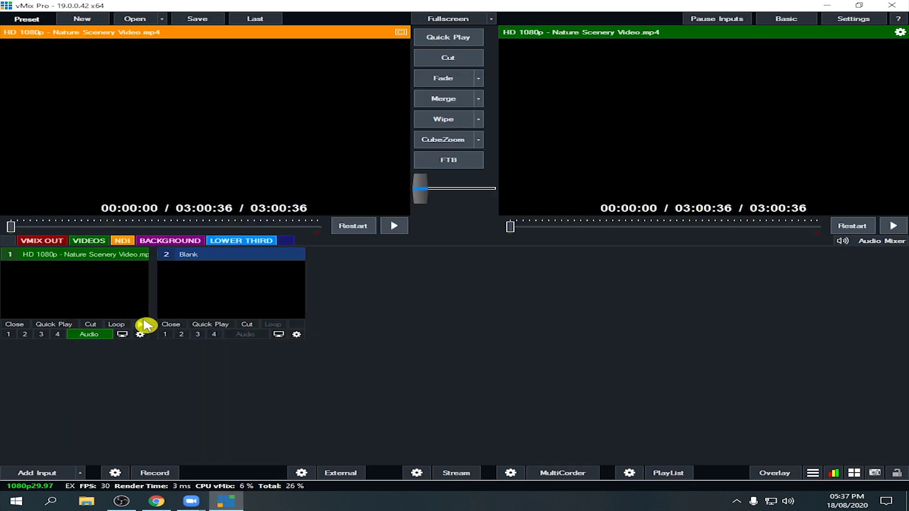
click(94, 325)
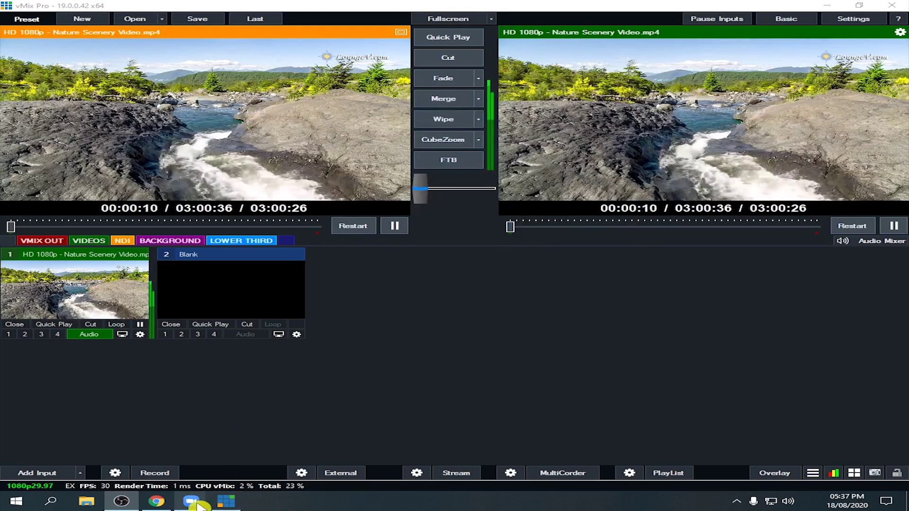
- Set Zoom's microphone to CABLE Output (2- VB-Audio Virtual Cable) and unmute it
mouse_move(198, 507)
click(246, 447)
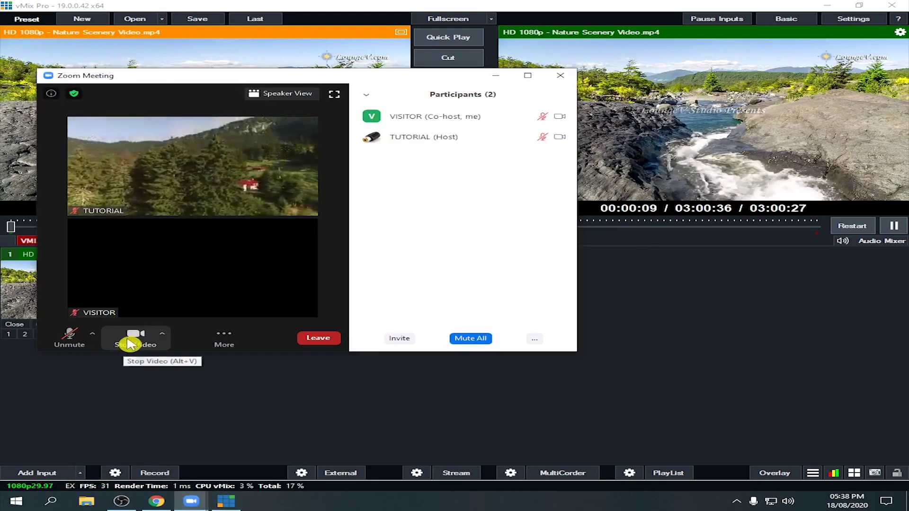
click(94, 335)
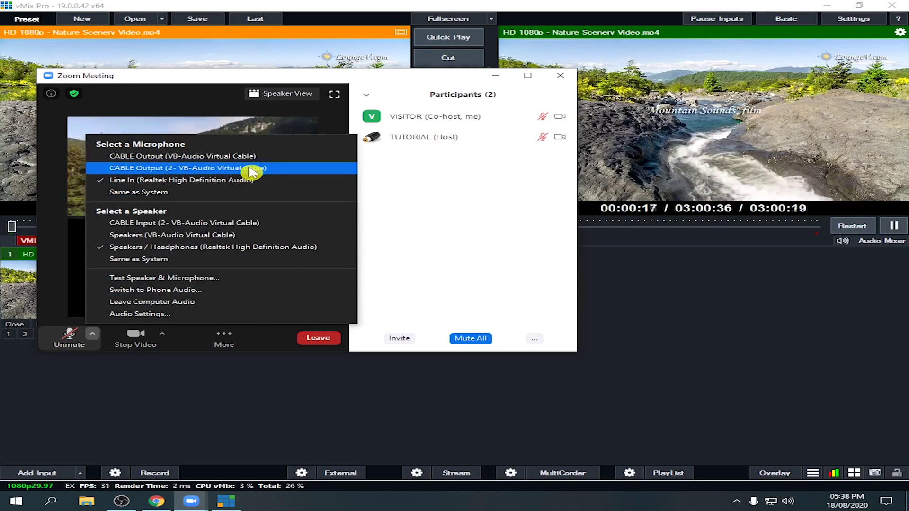
click(181, 169)
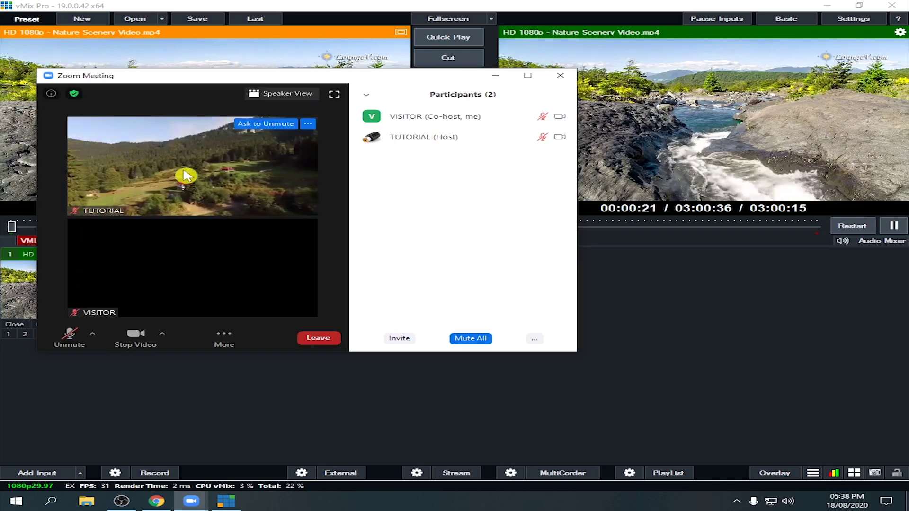
click(71, 339)
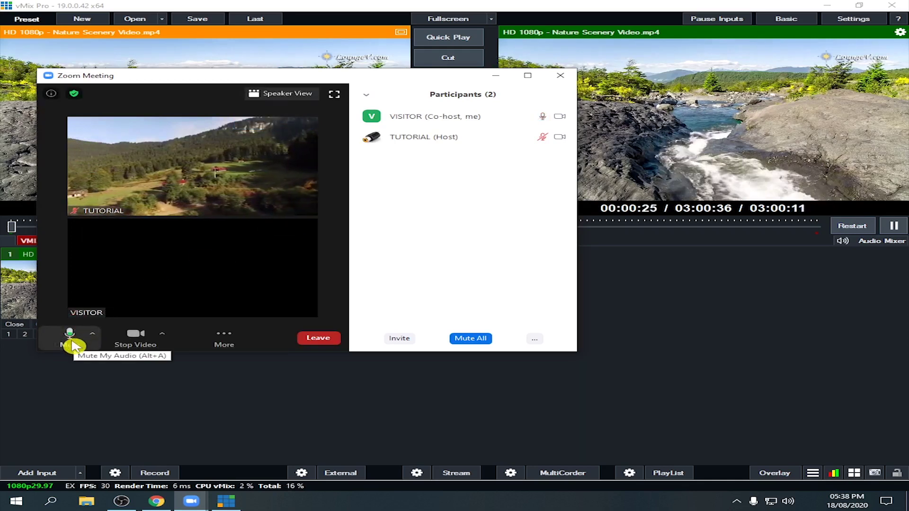
- Move the Zoom meeting window lower, recheck its audio menu, and return to vMix
drag(420, 75, 414, 169)
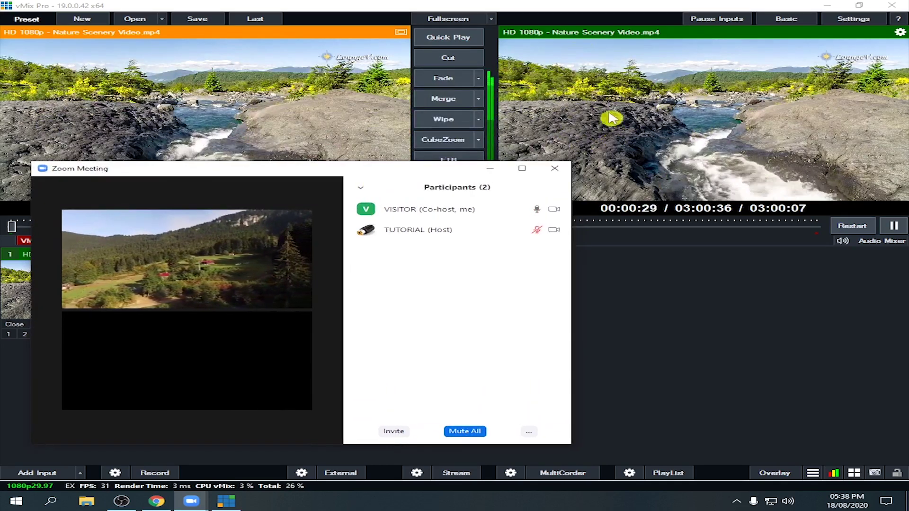
mouse_move(292, 290)
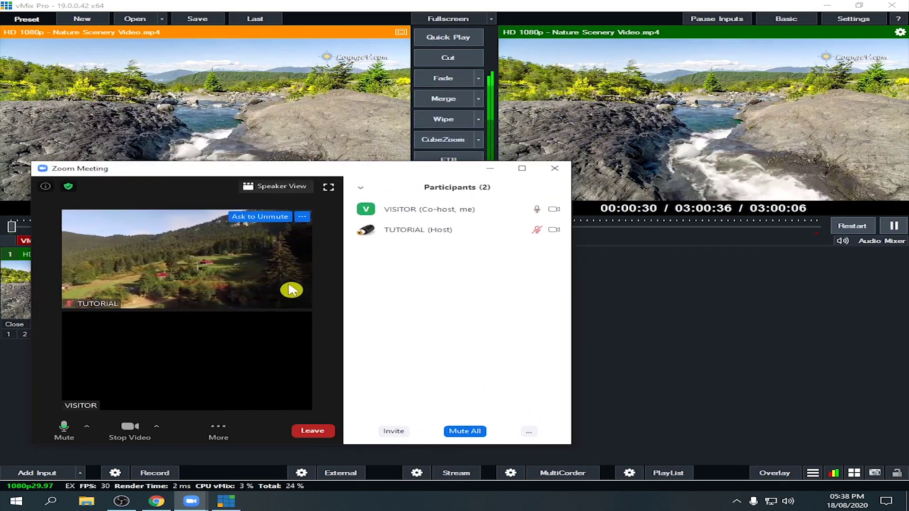
click(88, 429)
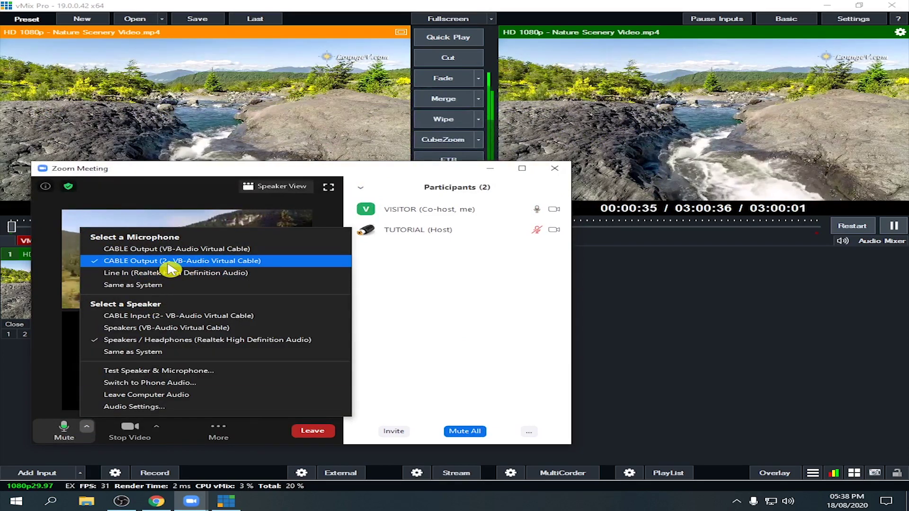
click(619, 314)
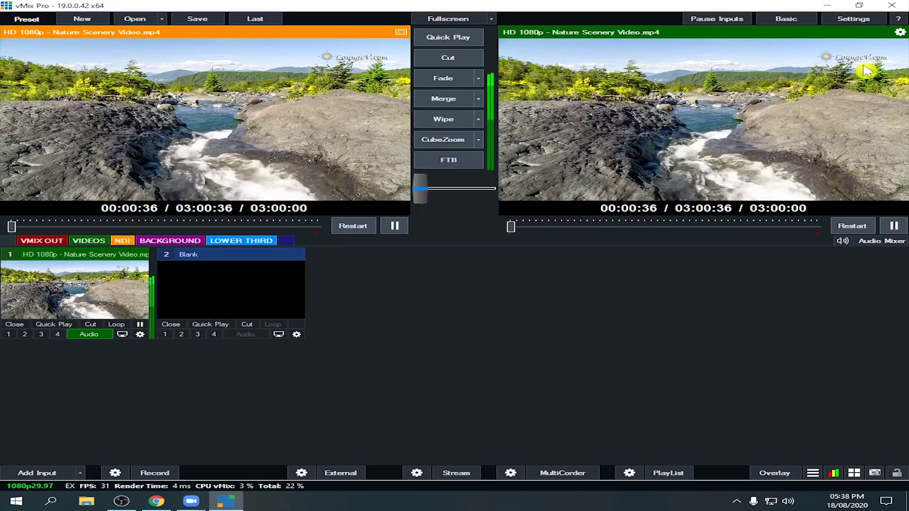
- Show vMix's Audio Outputs page with Master on CABLE Input, repositioning the Zoom and Settings windows
click(858, 21)
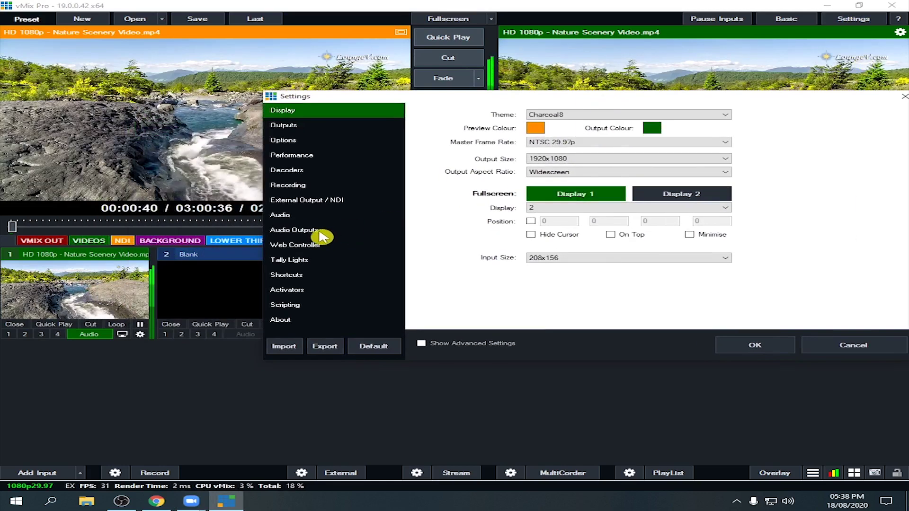
click(295, 230)
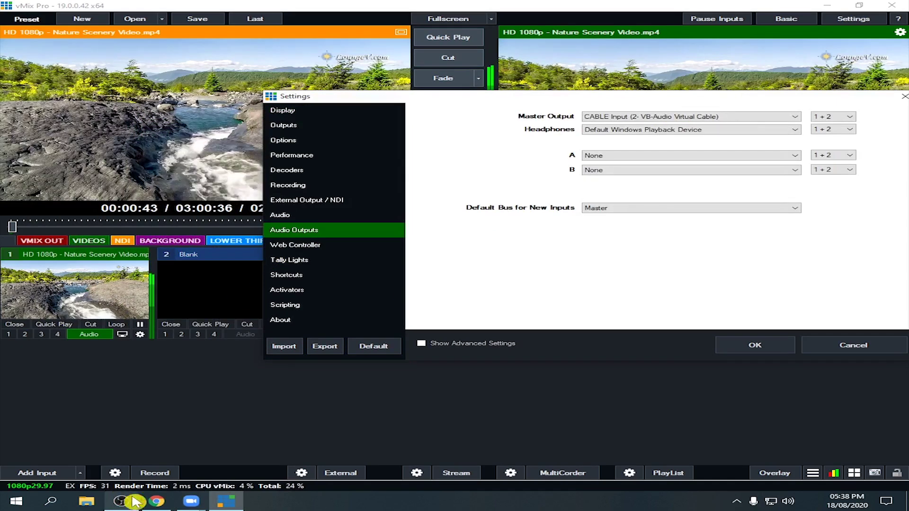
mouse_move(191, 501)
click(270, 485)
drag(337, 174, 487, 244)
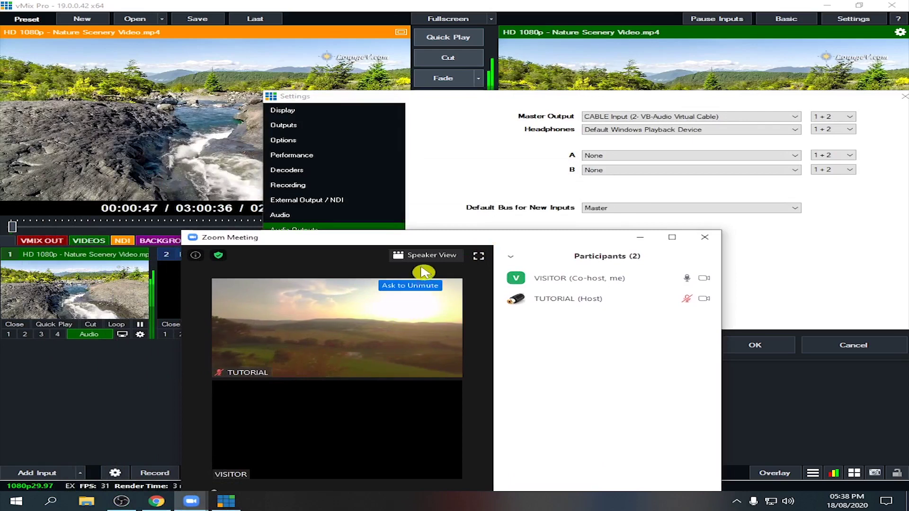
click(558, 100)
drag(559, 100, 559, 41)
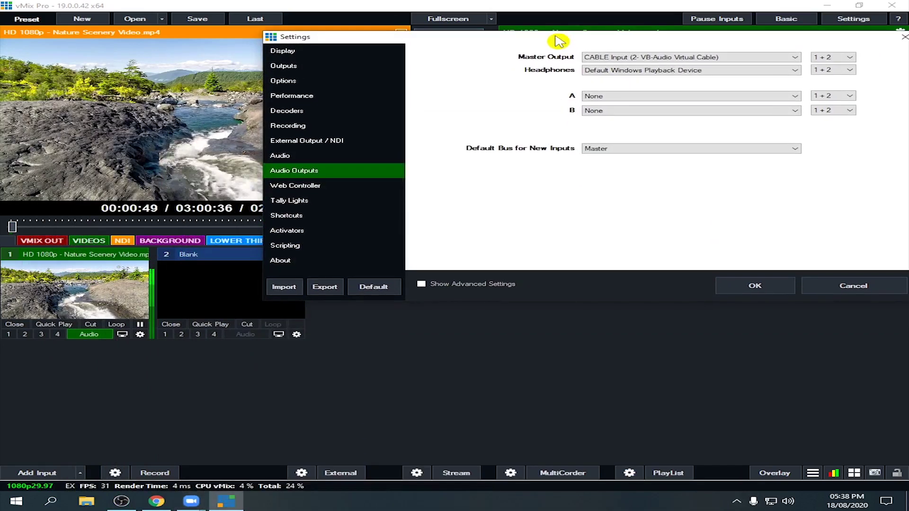
- Bring the Zoom meeting over vMix's settings and review its microphone and speaker menu
mouse_move(191, 501)
click(298, 476)
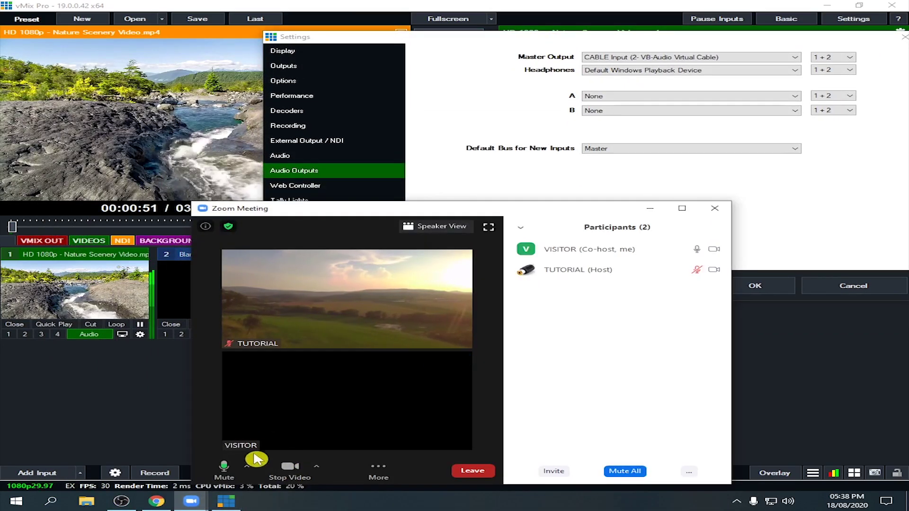
click(246, 467)
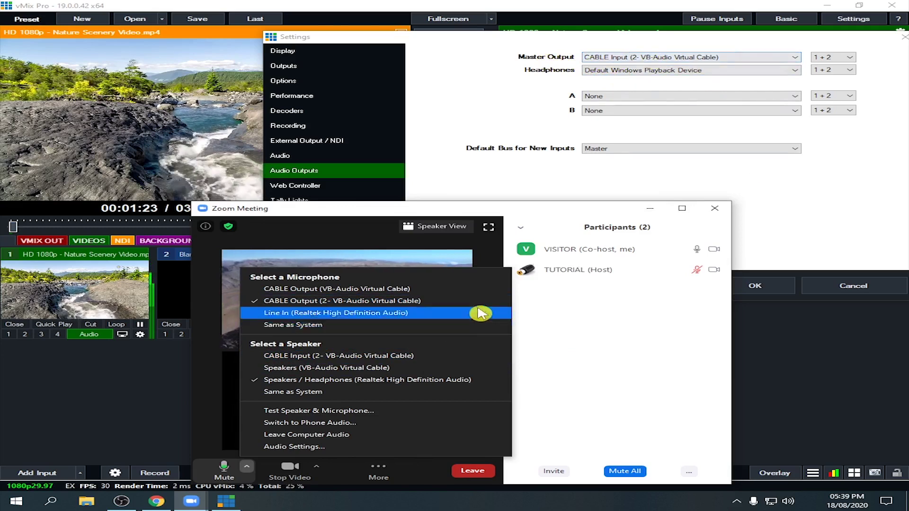
click(511, 400)
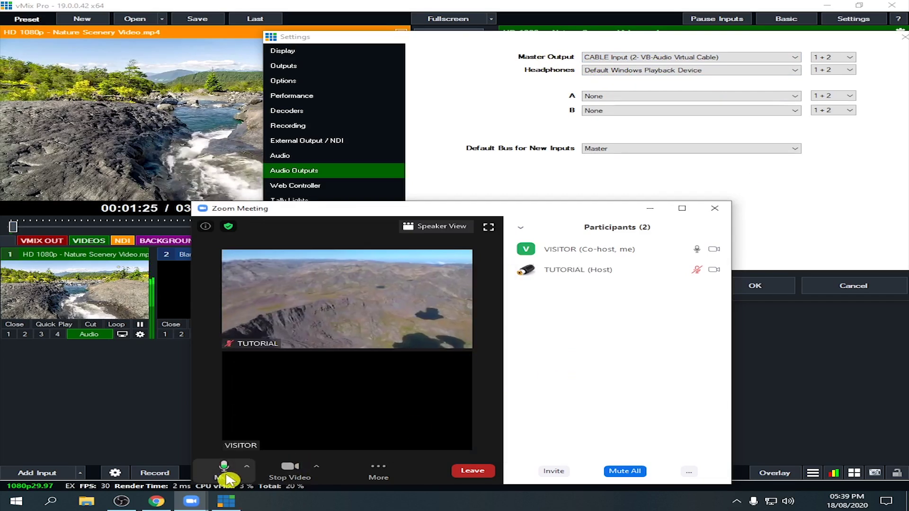
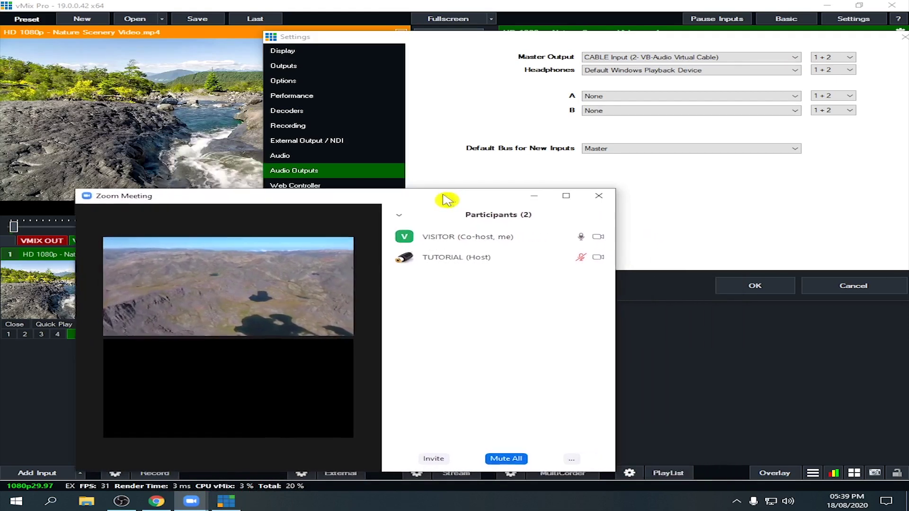
- Set Master Output to Default Windows Playback Device and bus A to CABLE Input, then restart vMix
click(642, 210)
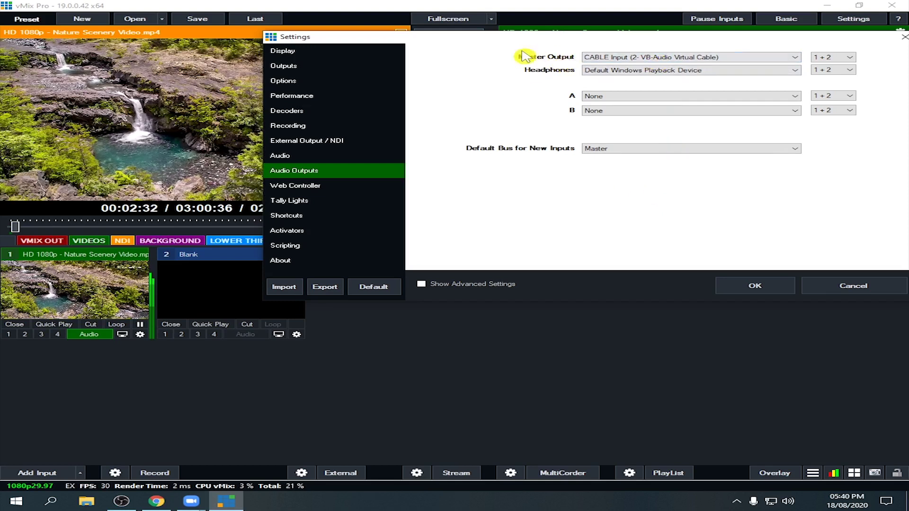
click(633, 62)
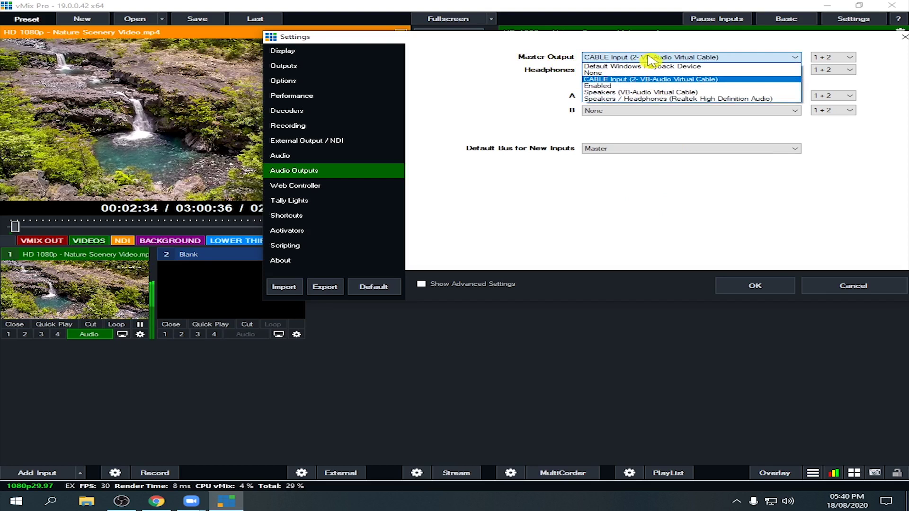
click(647, 67)
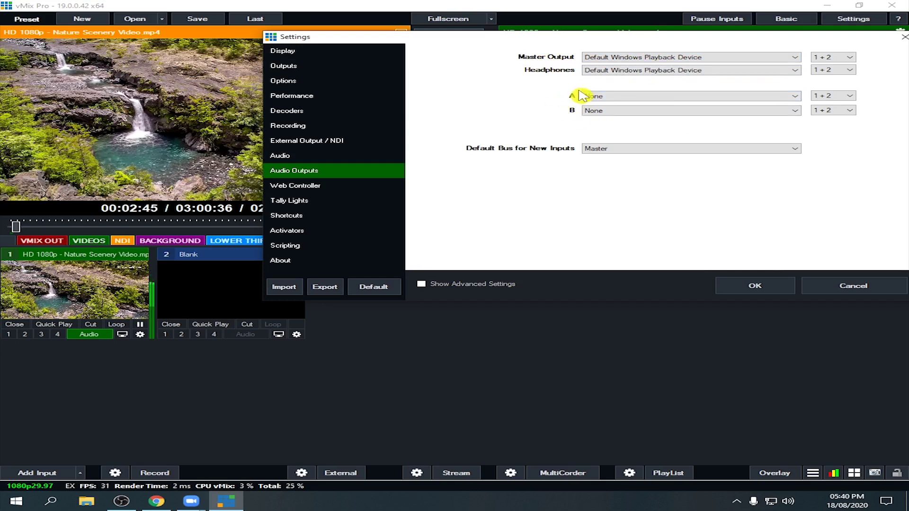
click(658, 101)
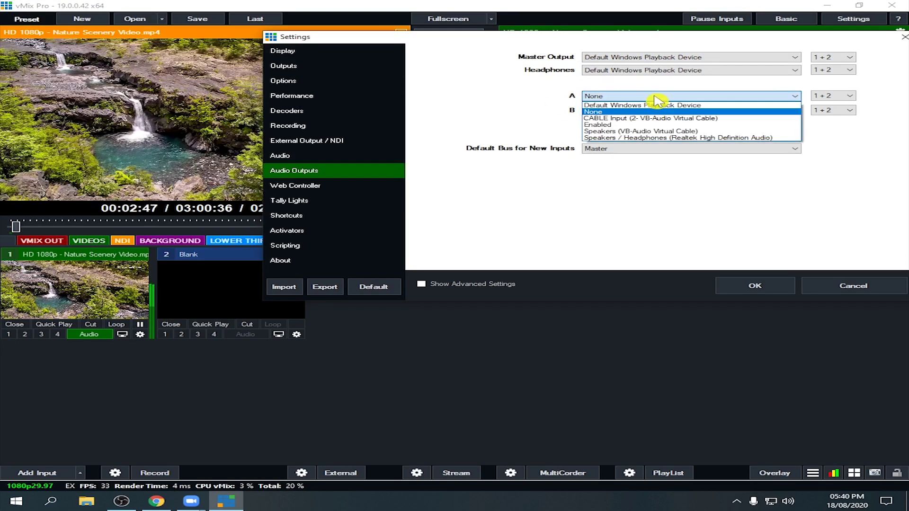
click(662, 120)
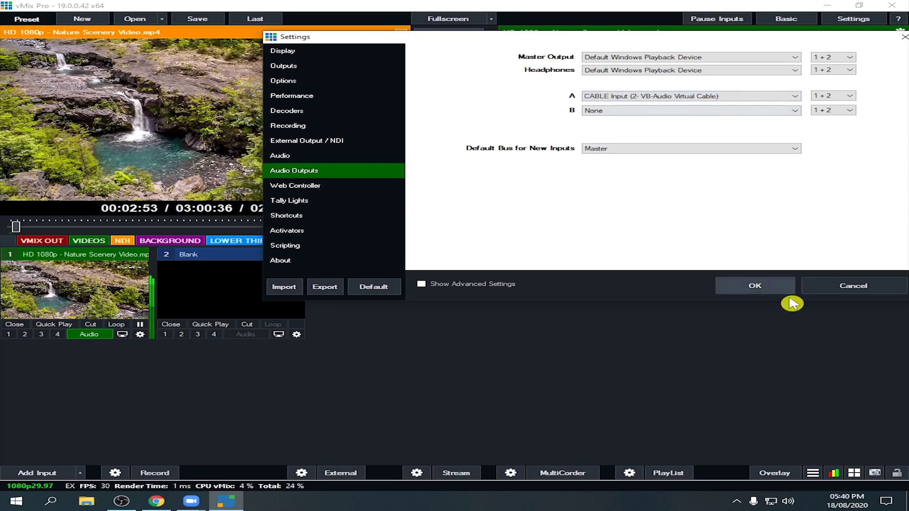
click(756, 289)
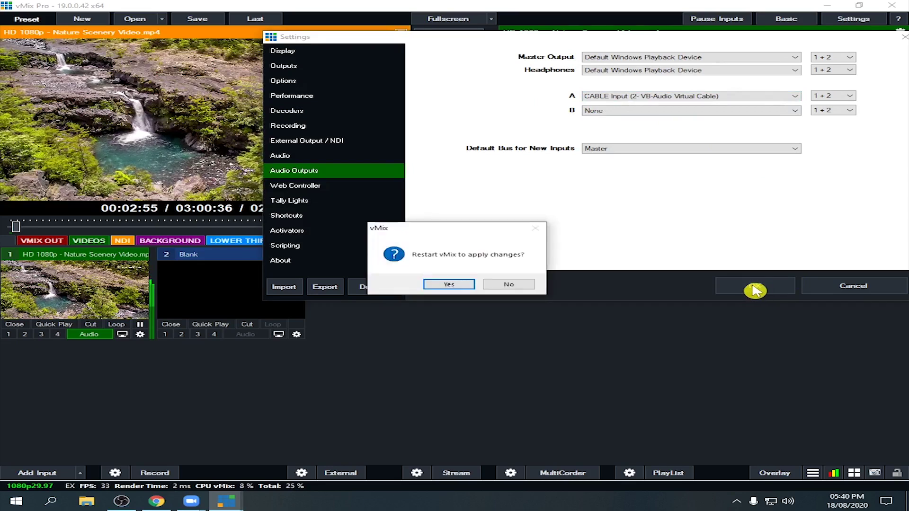
click(450, 286)
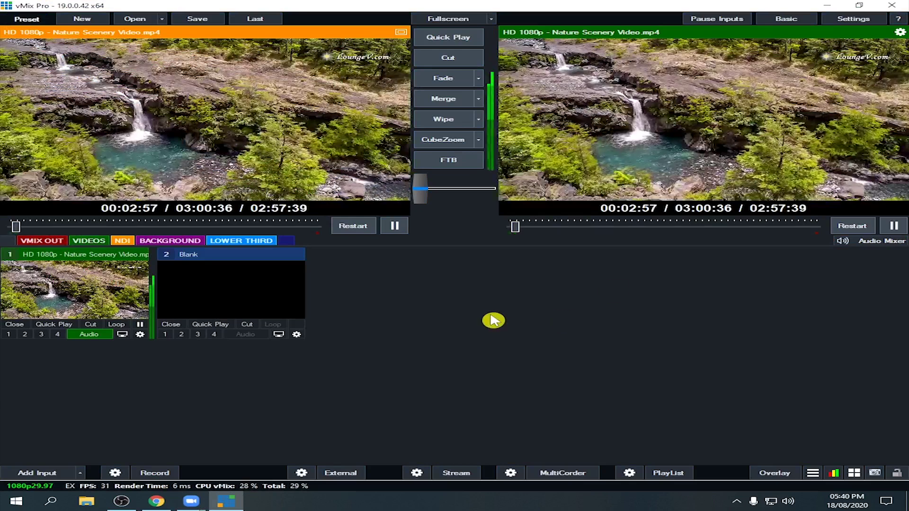
- Check the Audio Outputs settings to confirm bus A's routing
click(853, 18)
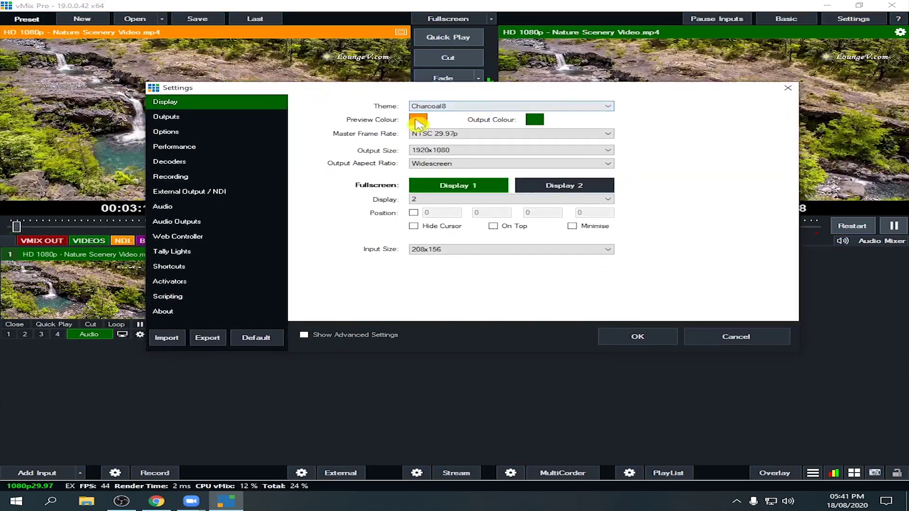
click(189, 222)
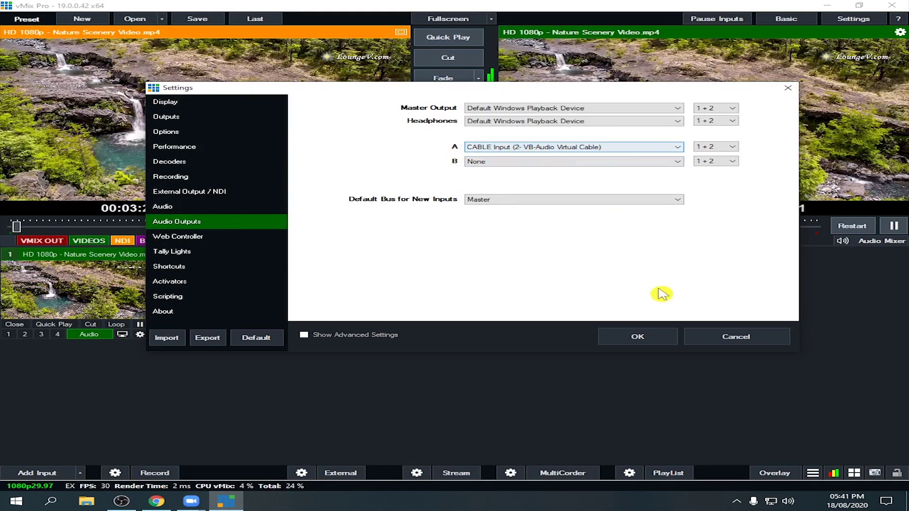
click(638, 338)
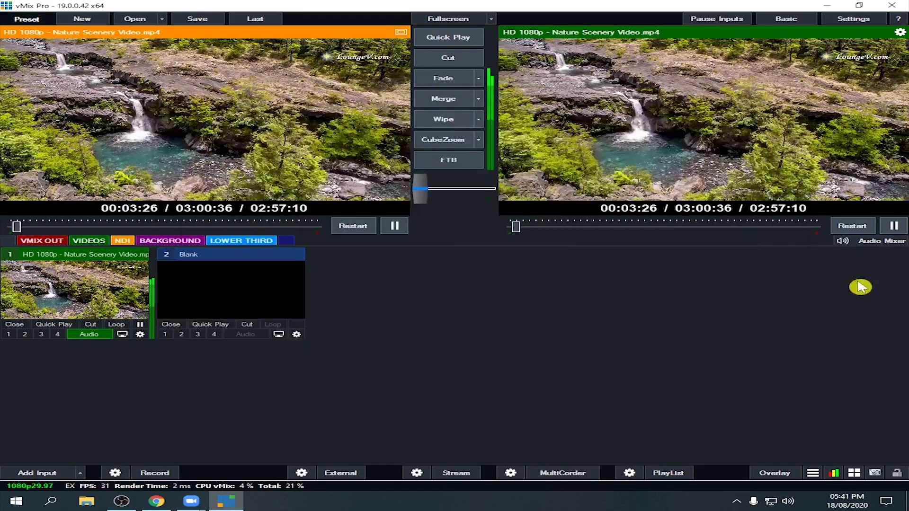
- In the audio mixer, switch the Nature Scenery video's audio from M to A, then close the mixer
click(883, 246)
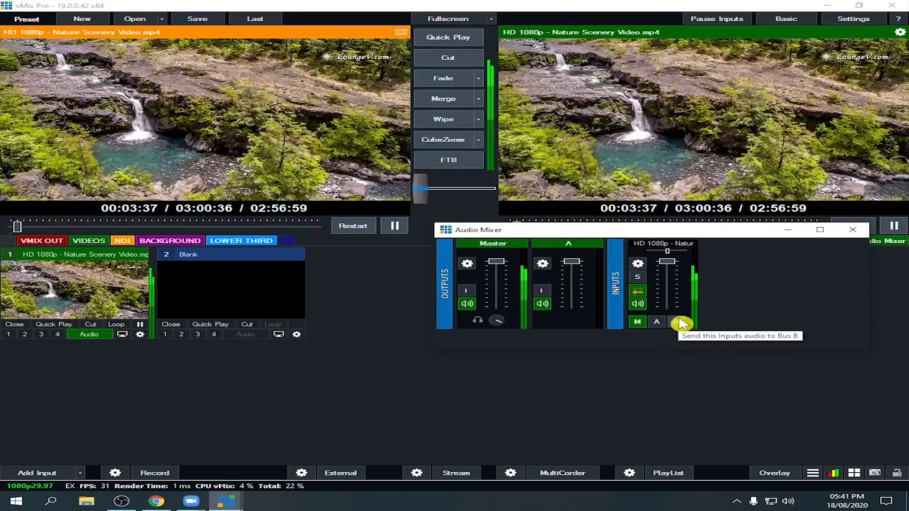
click(639, 324)
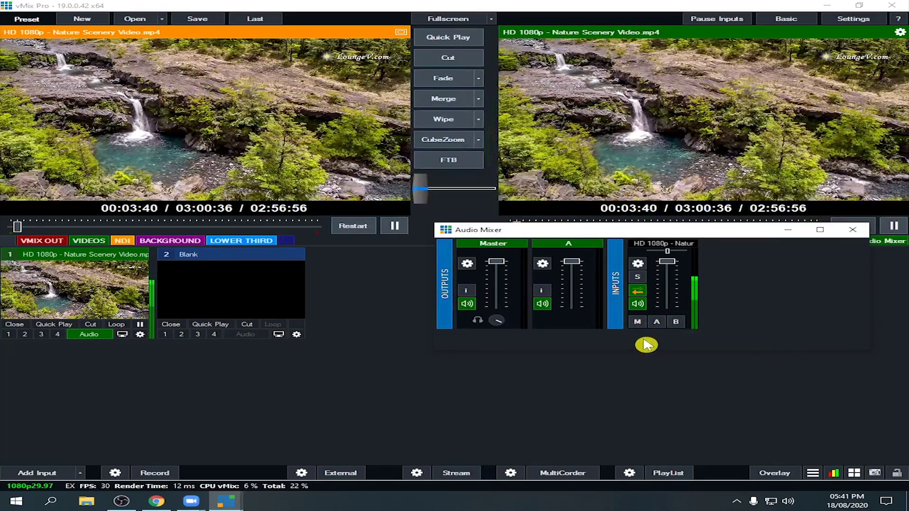
click(657, 324)
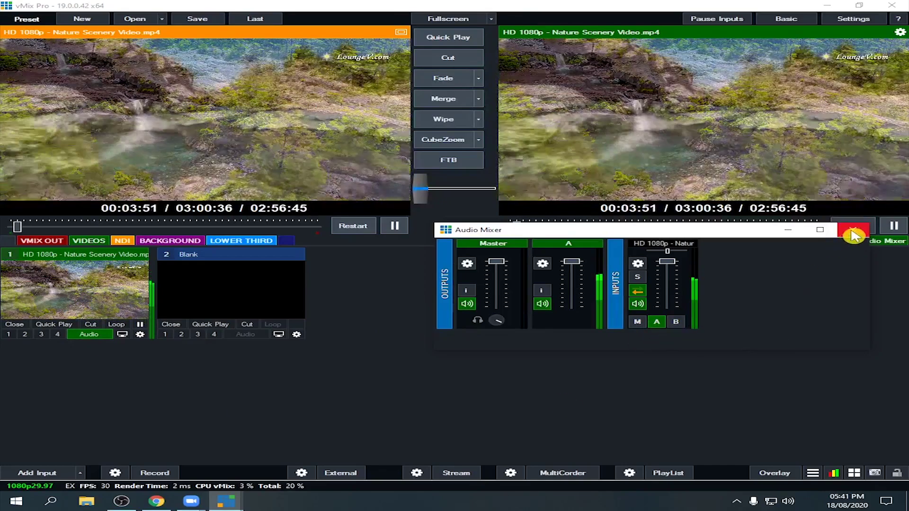
drag(755, 233, 757, 259)
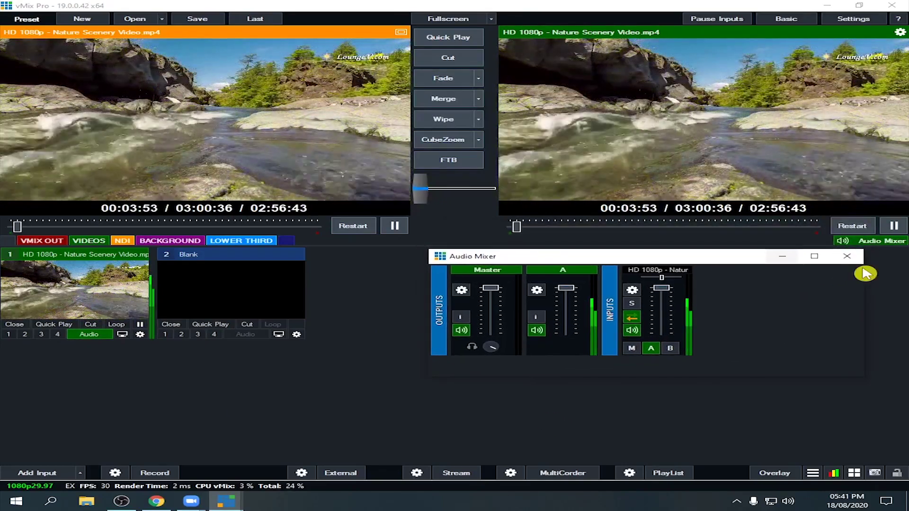
click(853, 256)
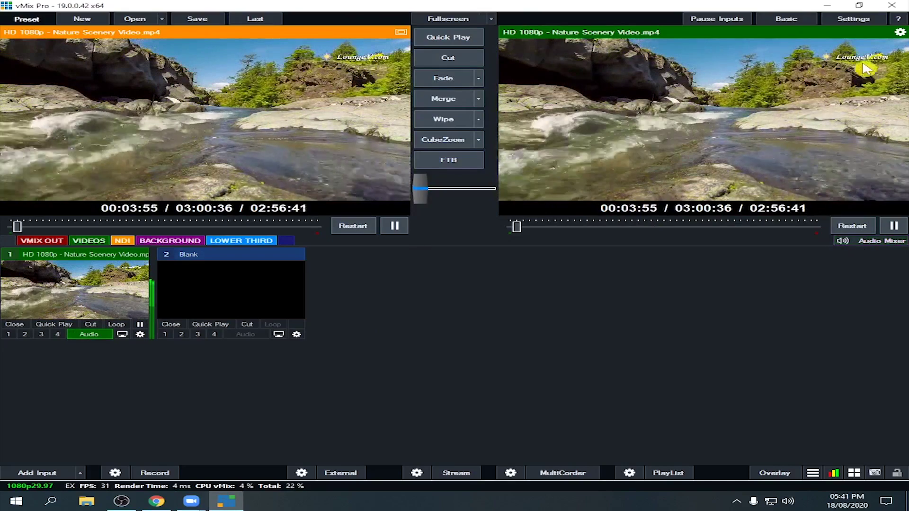
- Recheck the Audio Outputs settings and close them
click(852, 22)
click(161, 251)
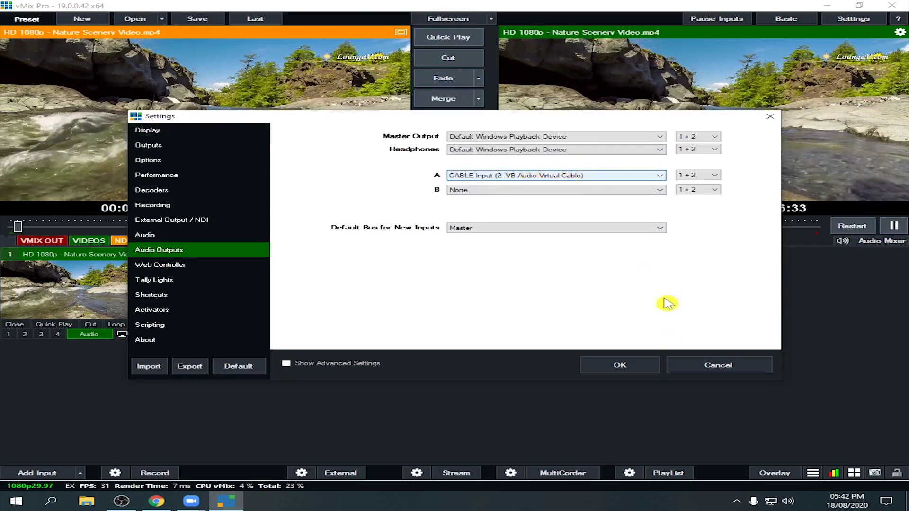
click(620, 367)
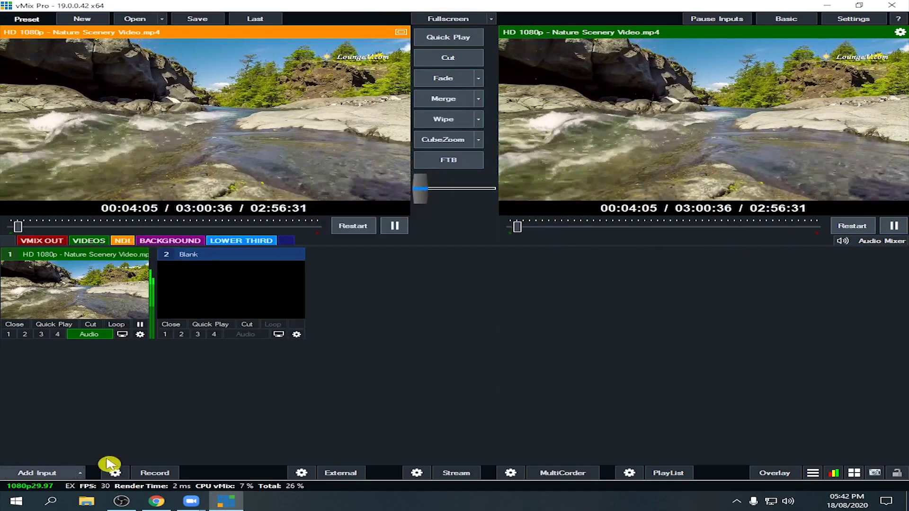
- Add 'Relaxing Music with Beautiful Nature - AUDIO' mp4 as a new video input
click(36, 473)
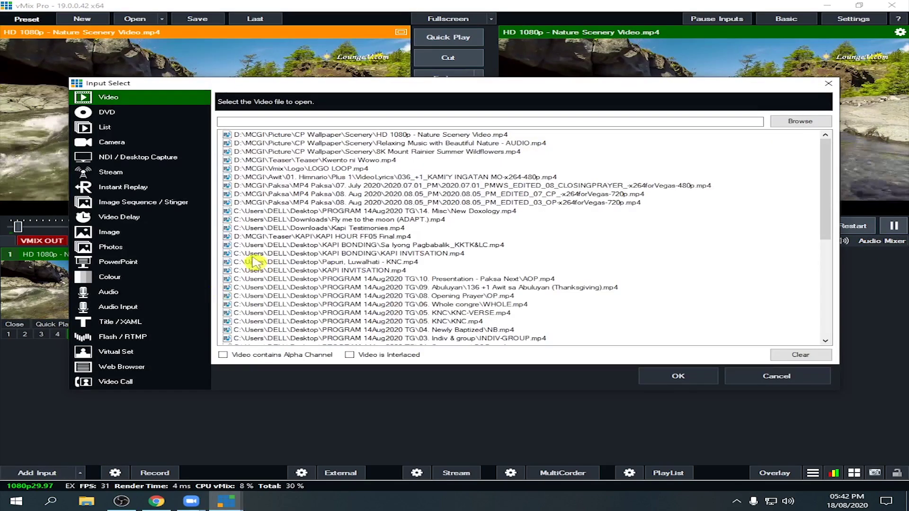
click(801, 122)
click(703, 187)
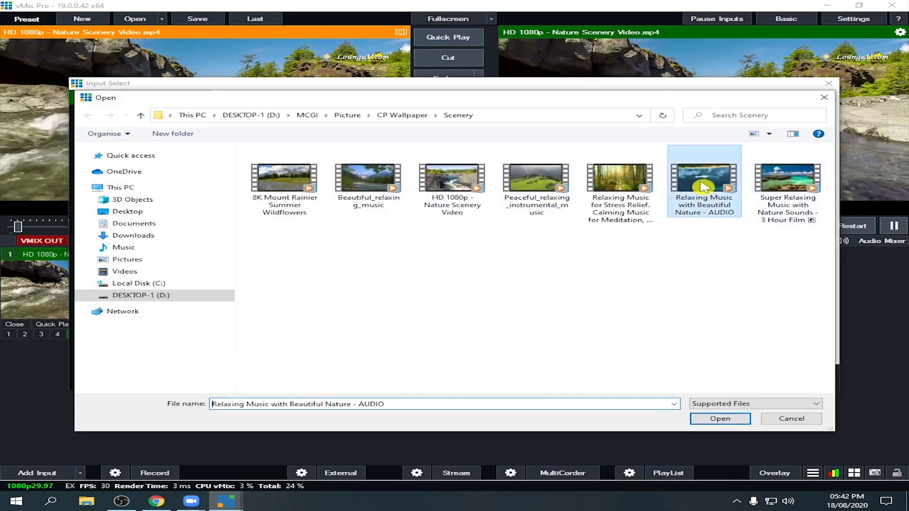
double_click(703, 187)
click(684, 382)
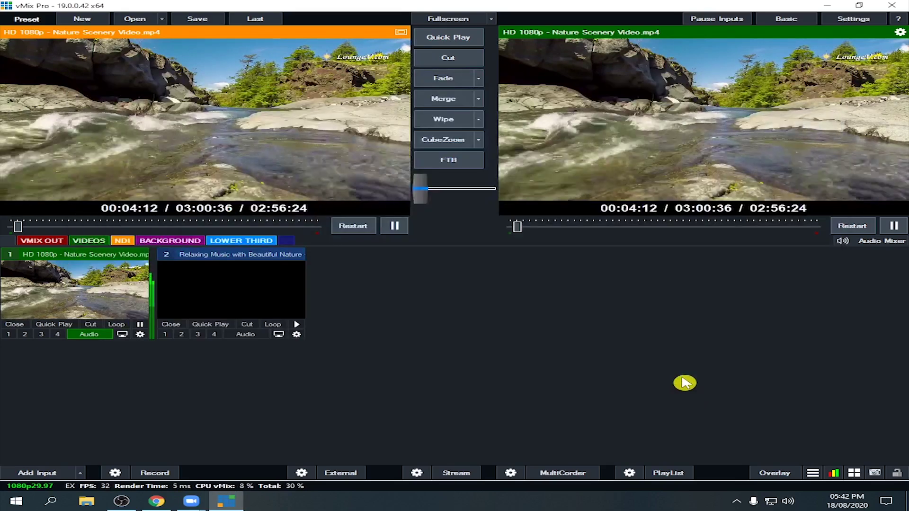
- Put input 2 into preview, start it playing, and bring up the audio mixer
click(229, 286)
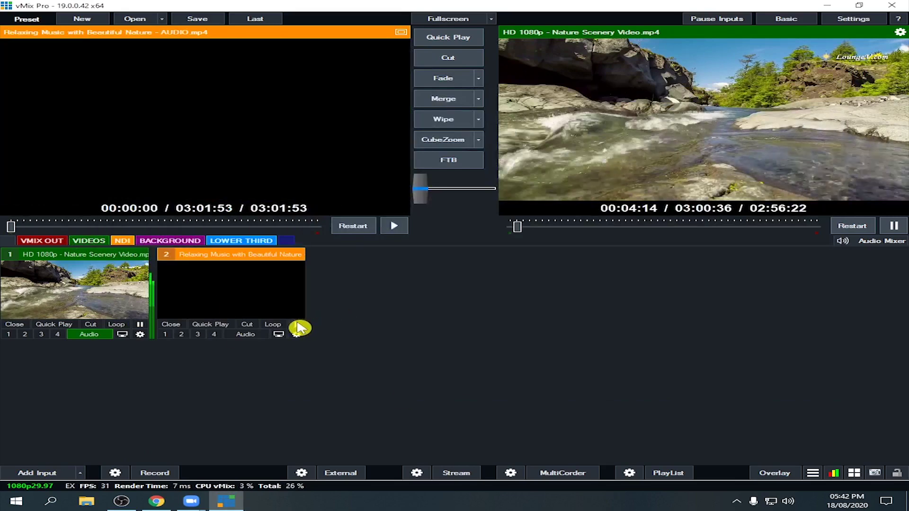
click(298, 325)
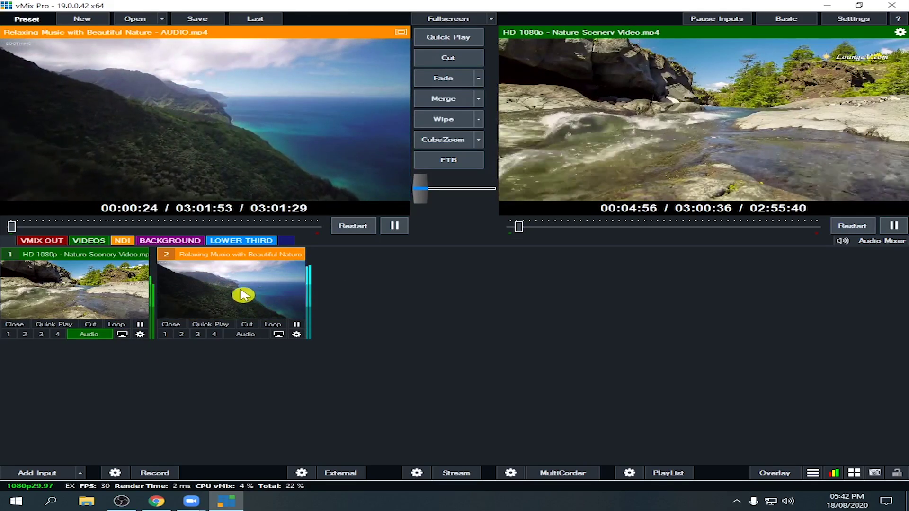
click(884, 241)
- Resize and reposition the audio mixer, turn on A for Relaxing Music, then close the mixer
drag(864, 296, 715, 278)
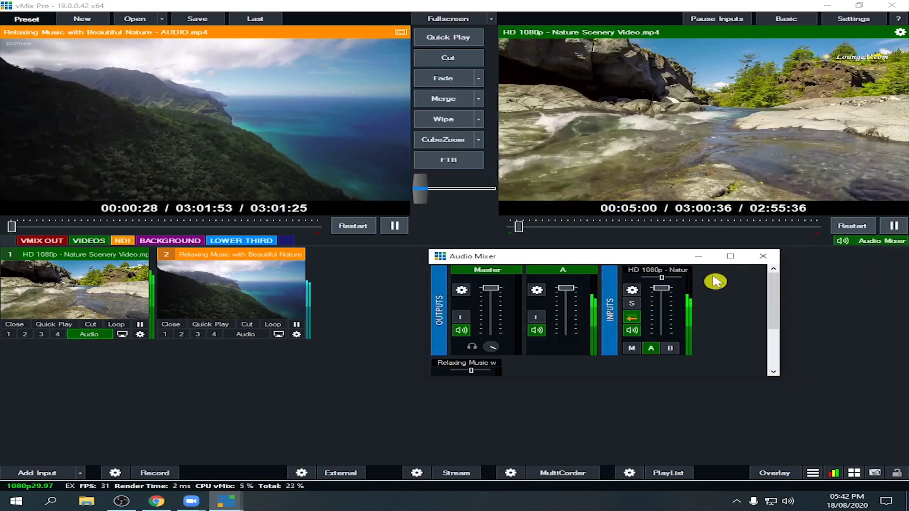
drag(780, 294, 837, 290)
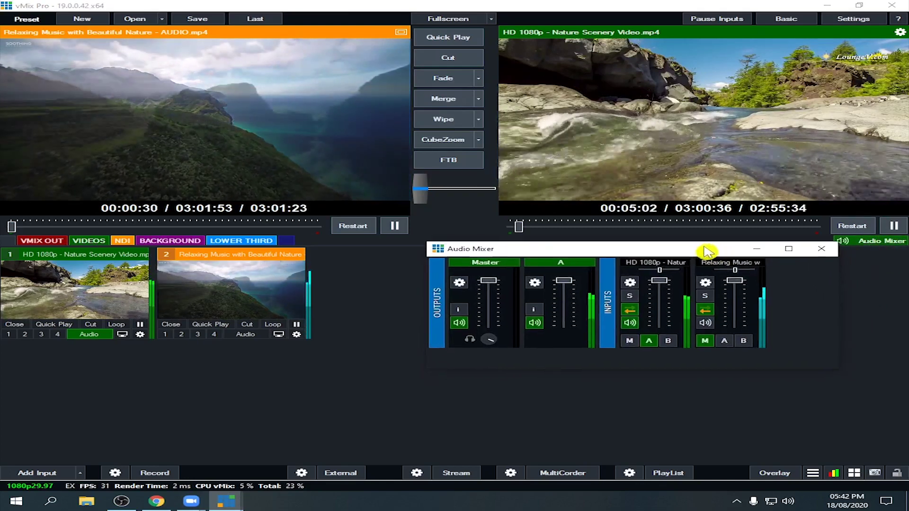
drag(648, 238, 161, 80)
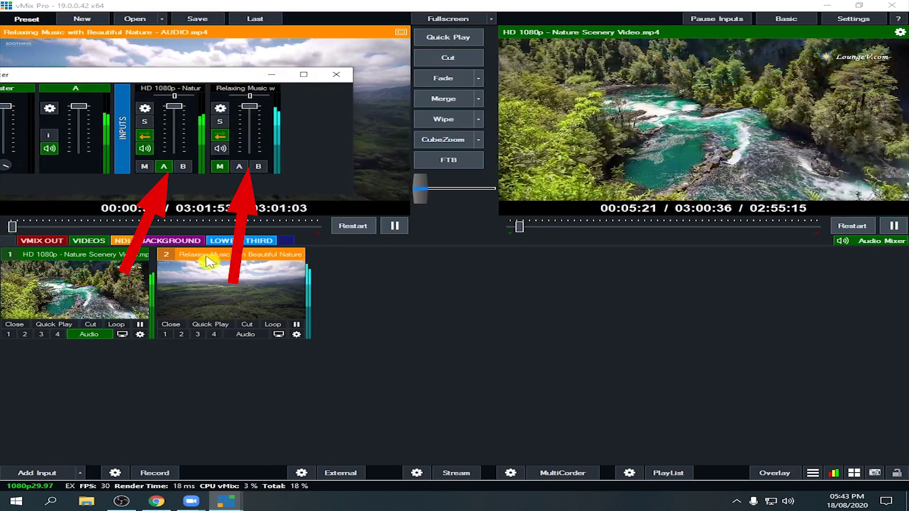
drag(244, 74, 264, 75)
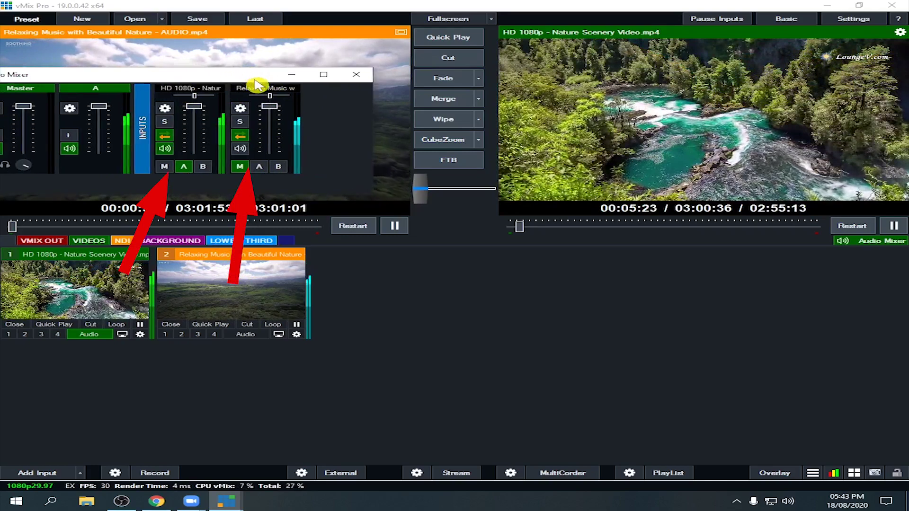
click(260, 168)
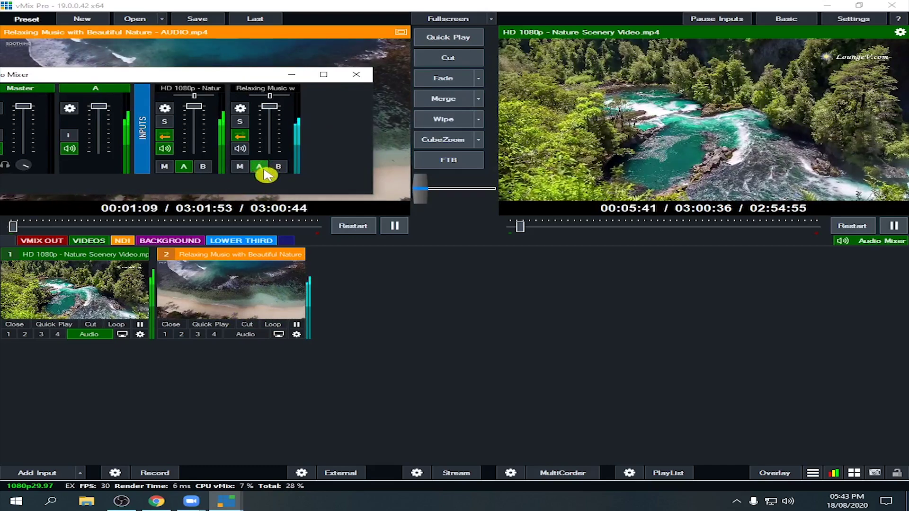
click(357, 75)
- Show Audio Outputs settings with bus A on CABLE Input (2- VB-Audio Virtual Cable), beside Zoom
click(854, 19)
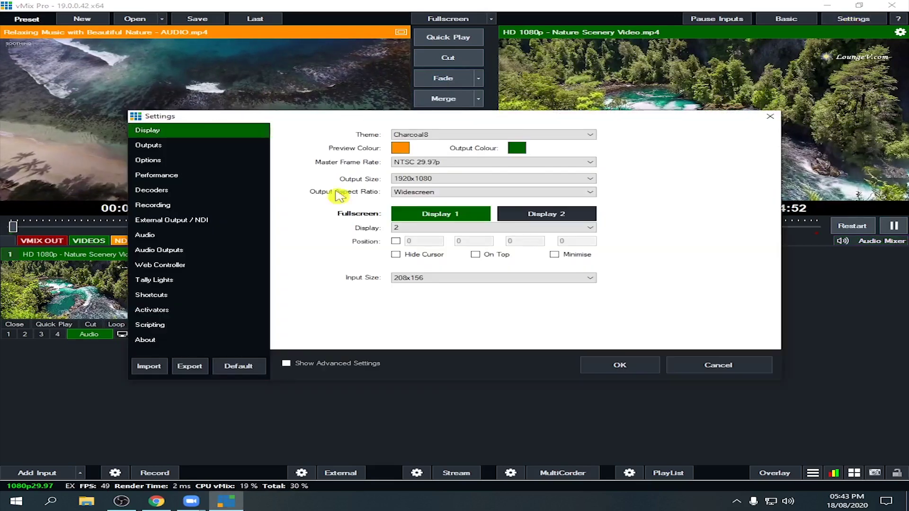
click(159, 250)
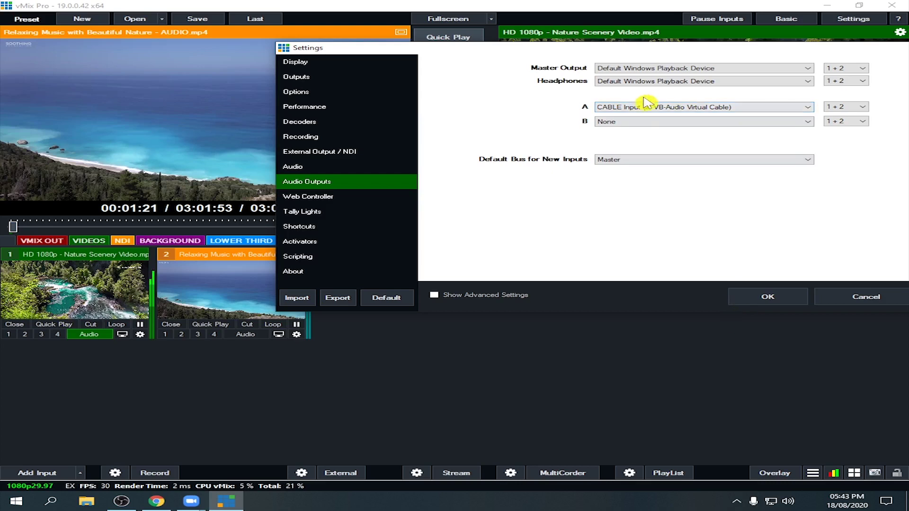
drag(630, 53, 636, 20)
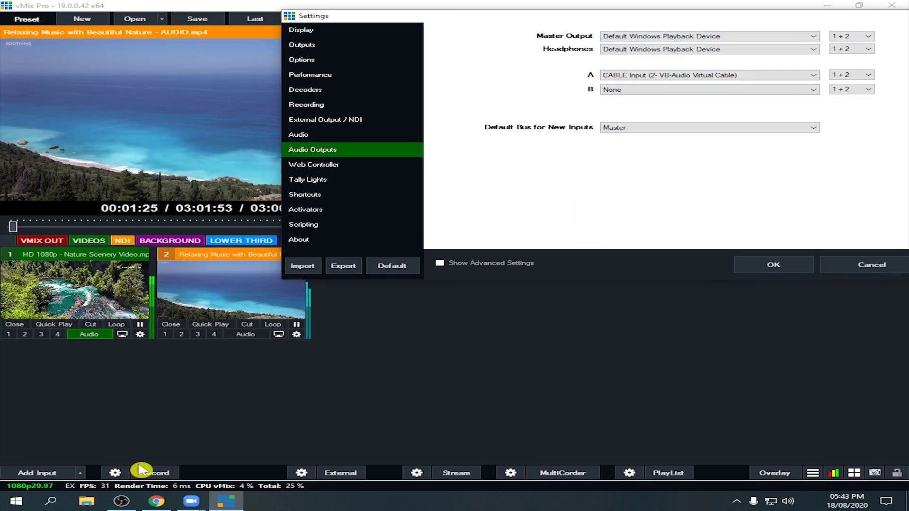
click(191, 502)
- Verify Zoom's microphone is CABLE Output (2- VB-Audio Virtual Cable), then go back to vMix
click(290, 462)
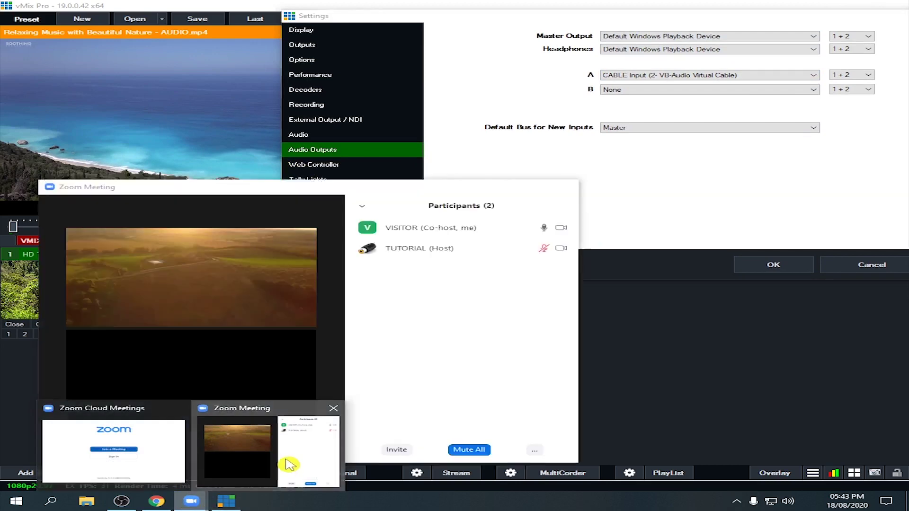
drag(406, 193, 718, 177)
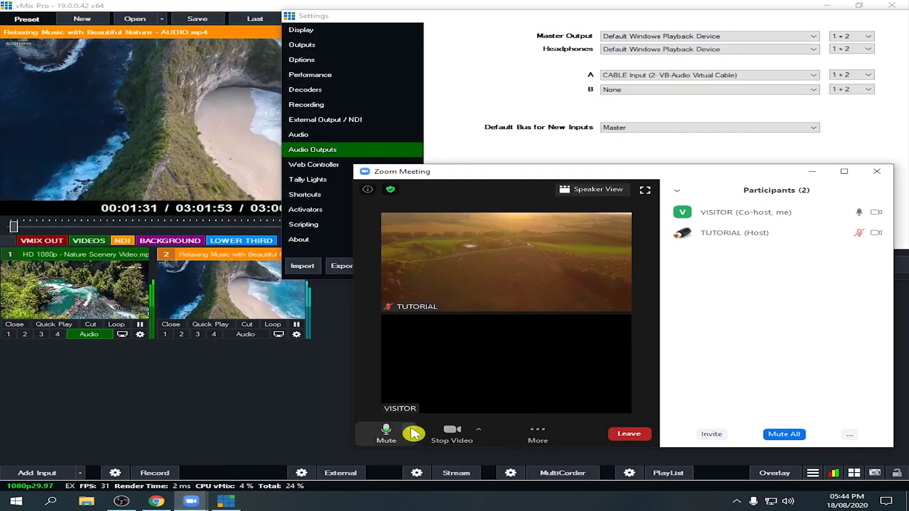
click(410, 432)
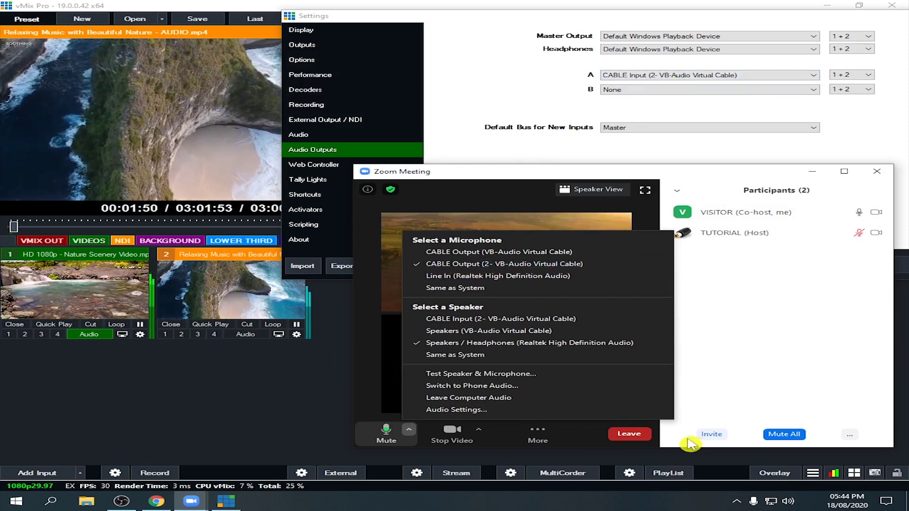
click(289, 420)
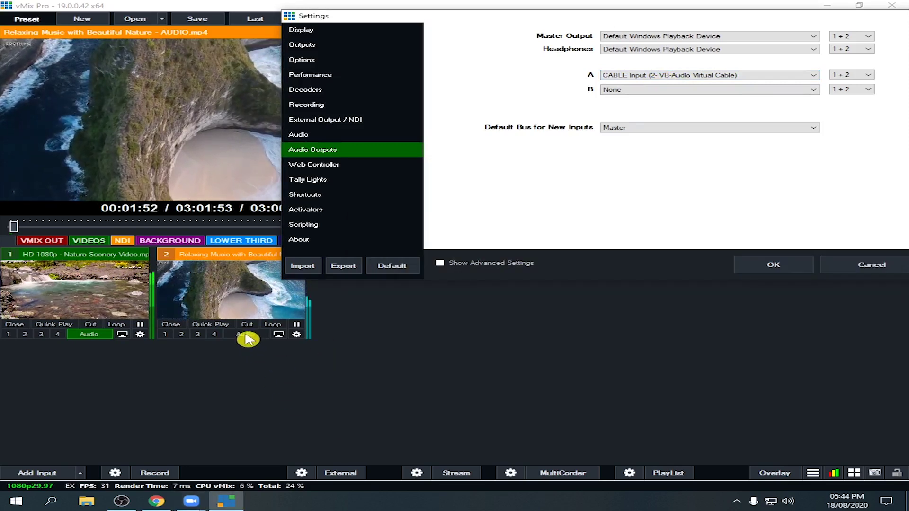
- Close Settings, enable audio on the Relaxing Music input, and bring up the audio mixer
click(801, 266)
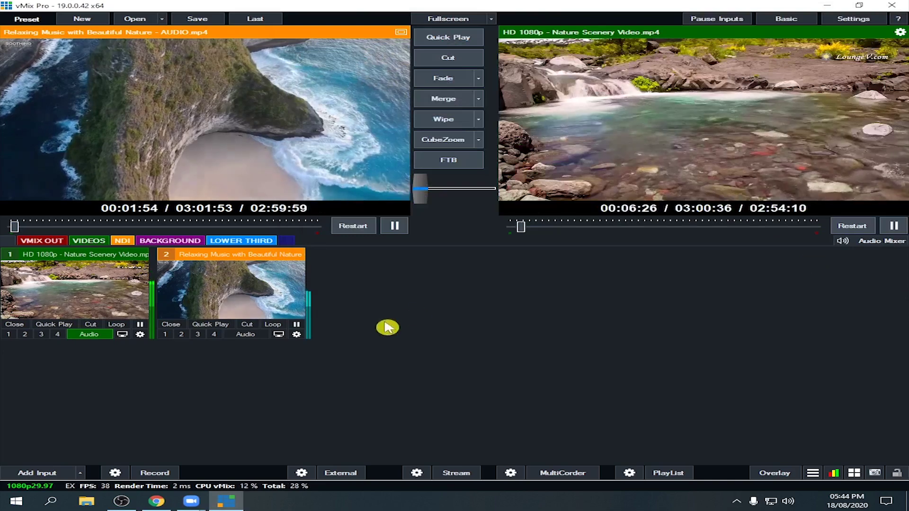
click(248, 335)
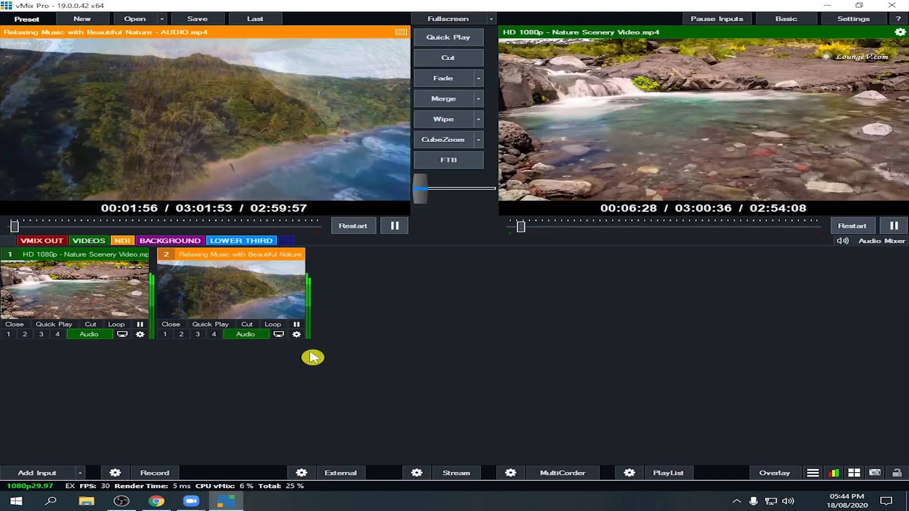
click(880, 243)
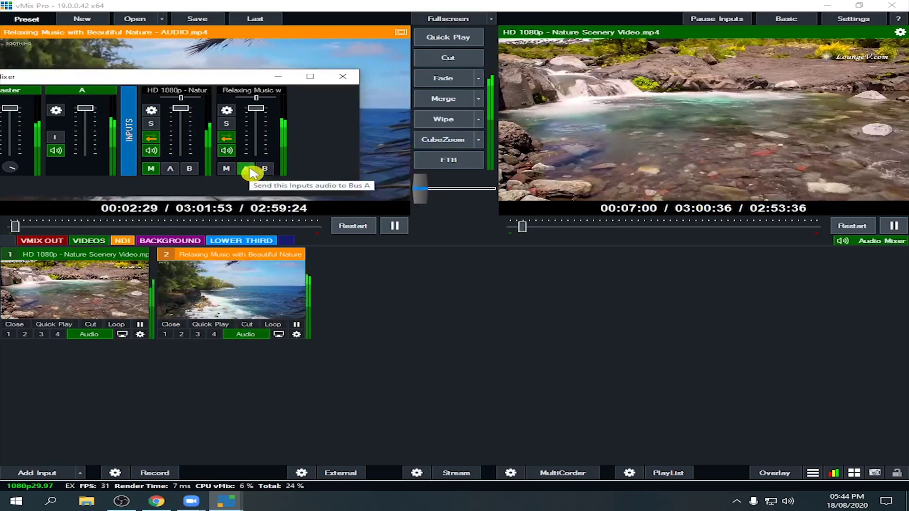
- Review Zoom's microphone and speaker choices in the meeting window
mouse_move(191, 501)
click(260, 445)
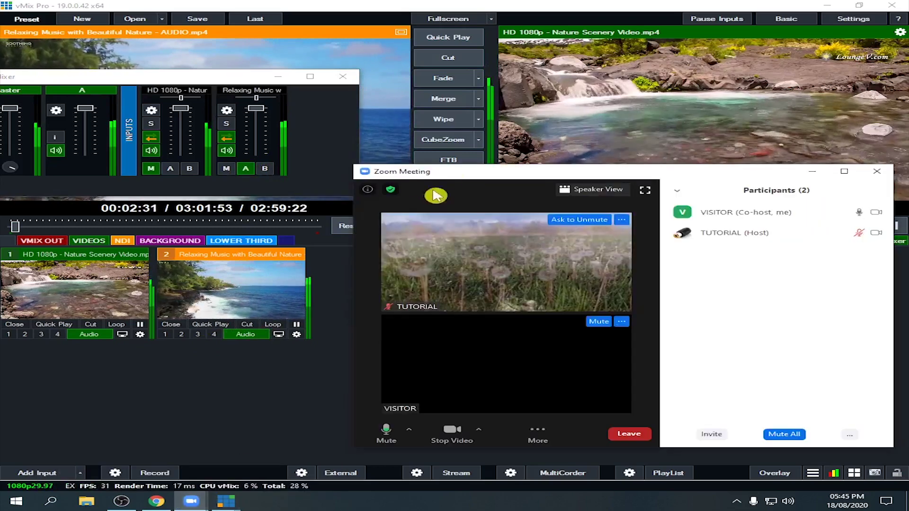
drag(453, 172, 485, 168)
click(442, 425)
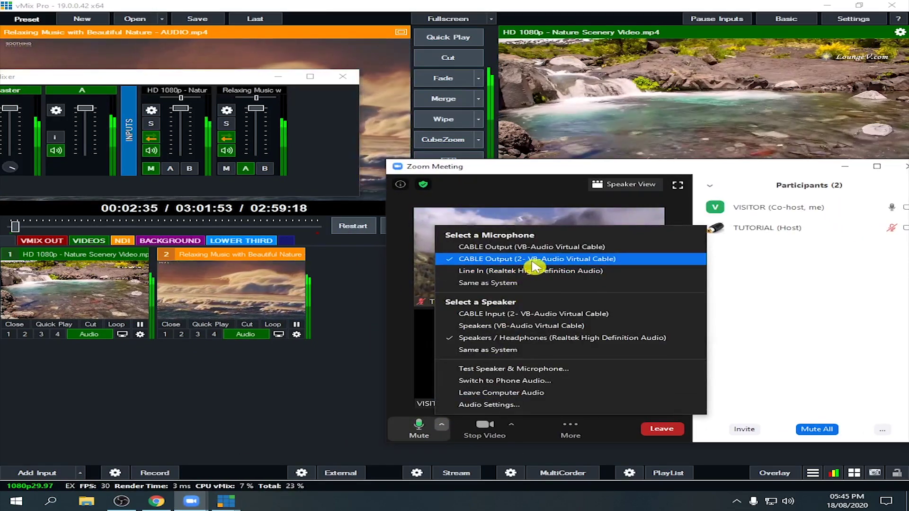
- In the vMix mixer, turn on M for HD 1080p and turn off A for Relaxing Music
click(220, 82)
drag(220, 81, 244, 68)
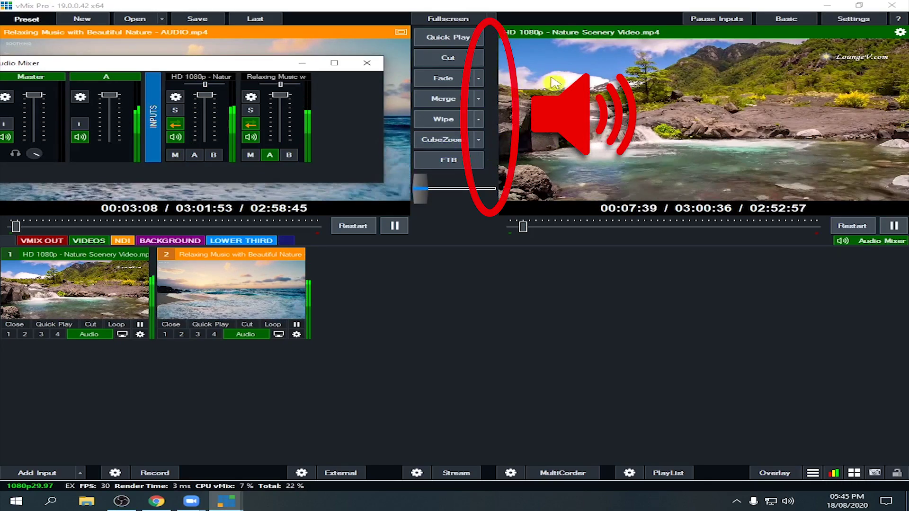
click(175, 155)
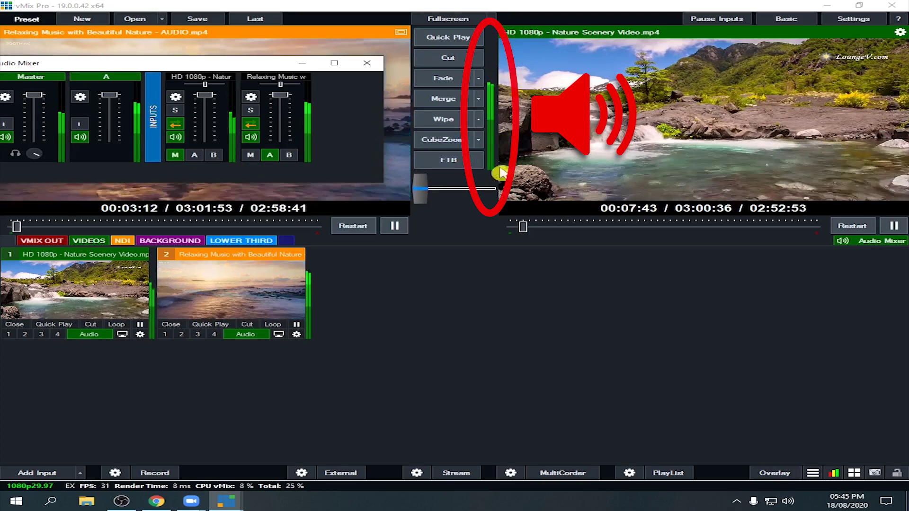
click(270, 156)
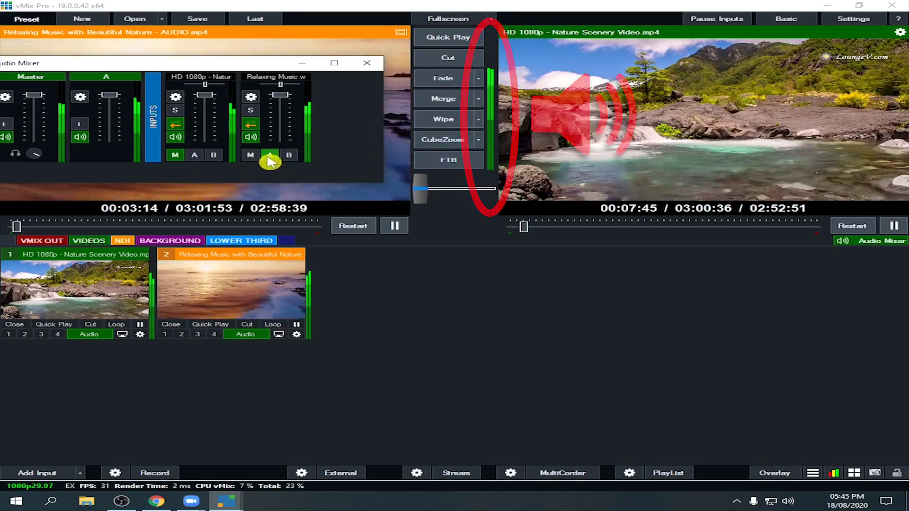
click(270, 156)
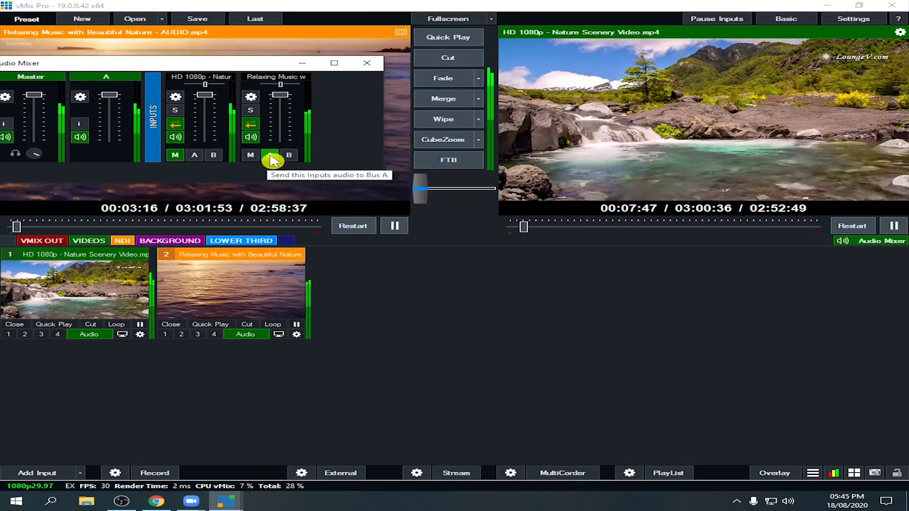
- Keep Zoom's mic on CABLE Output (VB-Audio Virtual Cable) and switch Relaxing Music back onto bus A
mouse_move(191, 502)
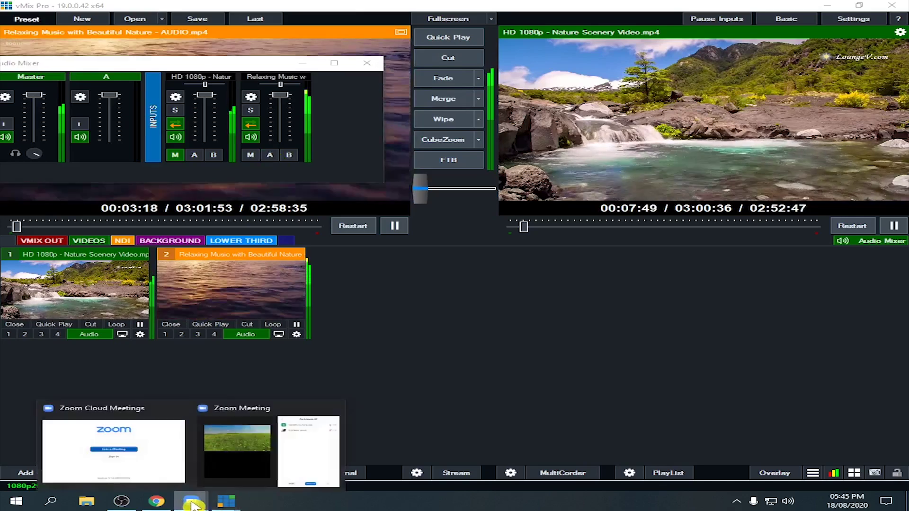
click(268, 460)
mouse_move(495, 174)
mouse_down()
mouse_move(511, 121)
mouse_move(520, 183)
mouse_move(511, 176)
mouse_up()
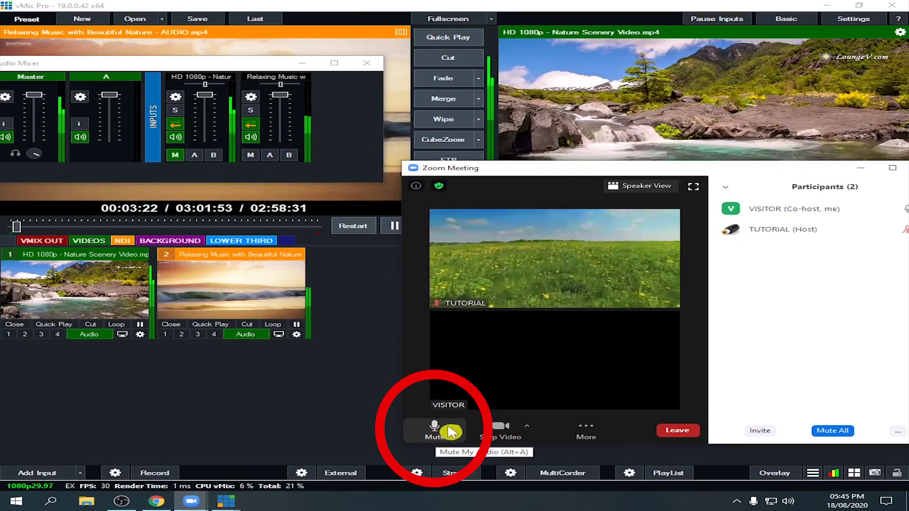
drag(794, 179, 773, 177)
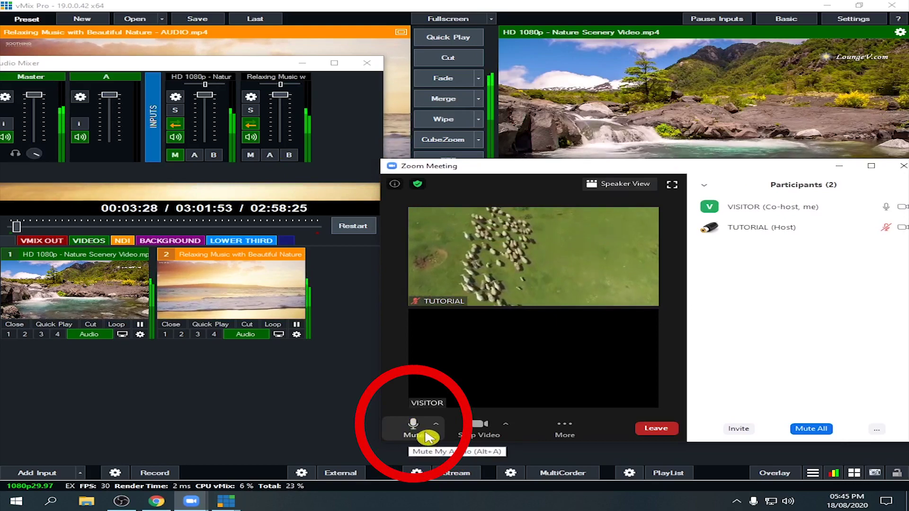
click(270, 157)
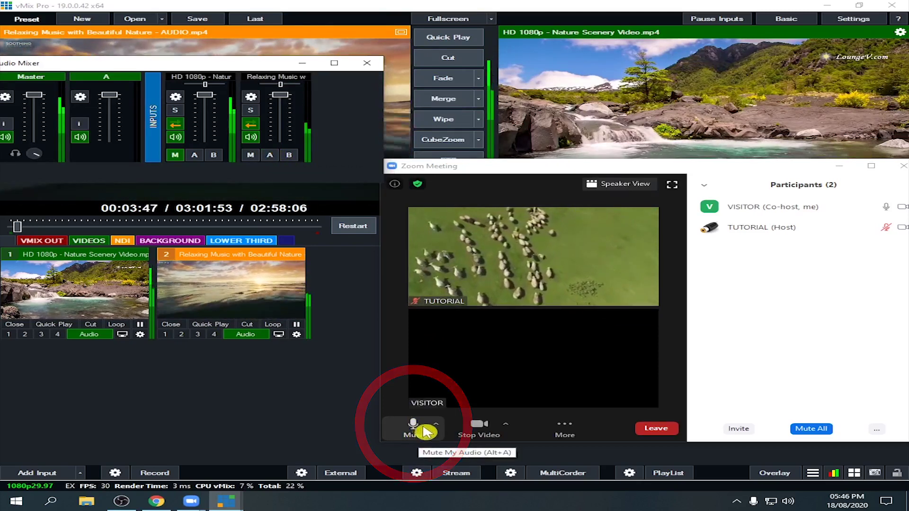
click(436, 424)
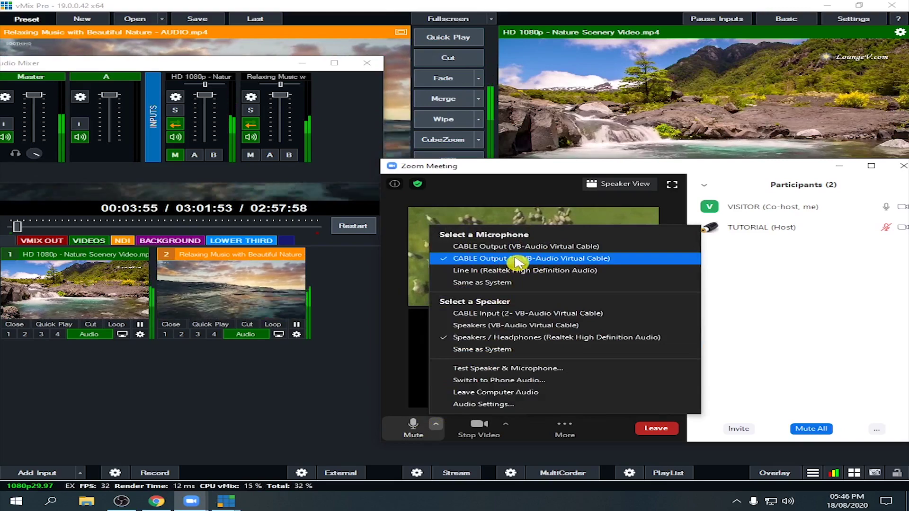
click(271, 156)
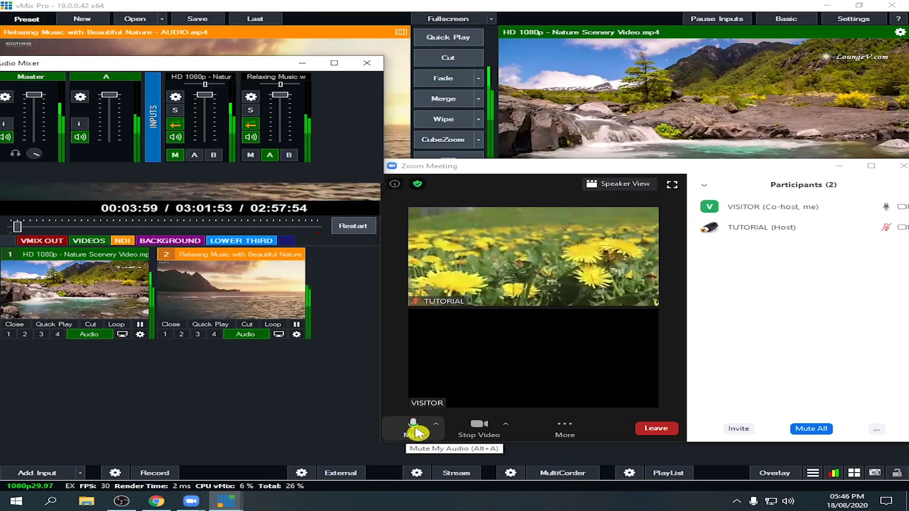
drag(467, 166, 456, 206)
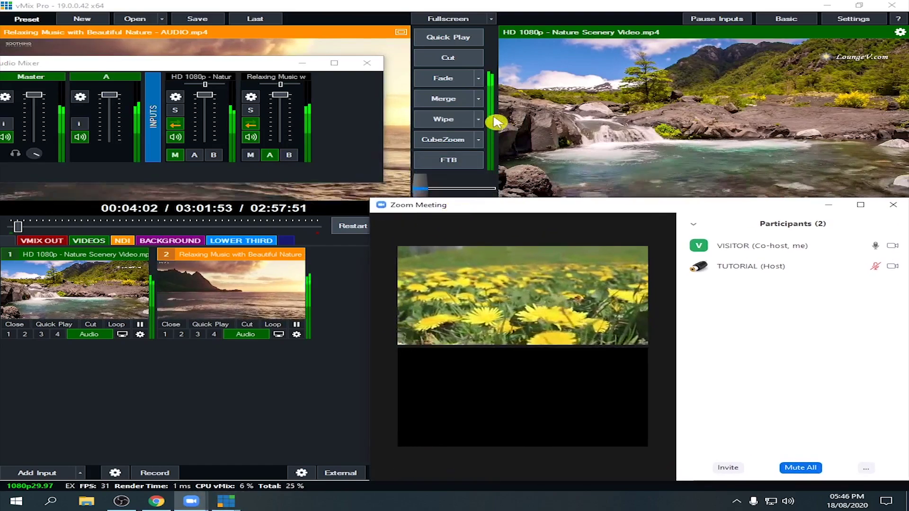
- Turn off M on the HD 1080p nature video and raise the meeting window
click(175, 156)
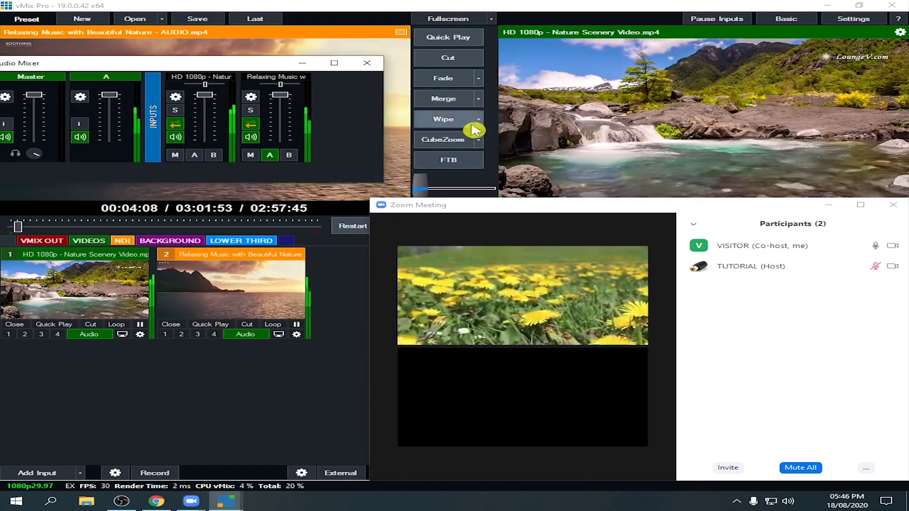
drag(551, 205, 552, 189)
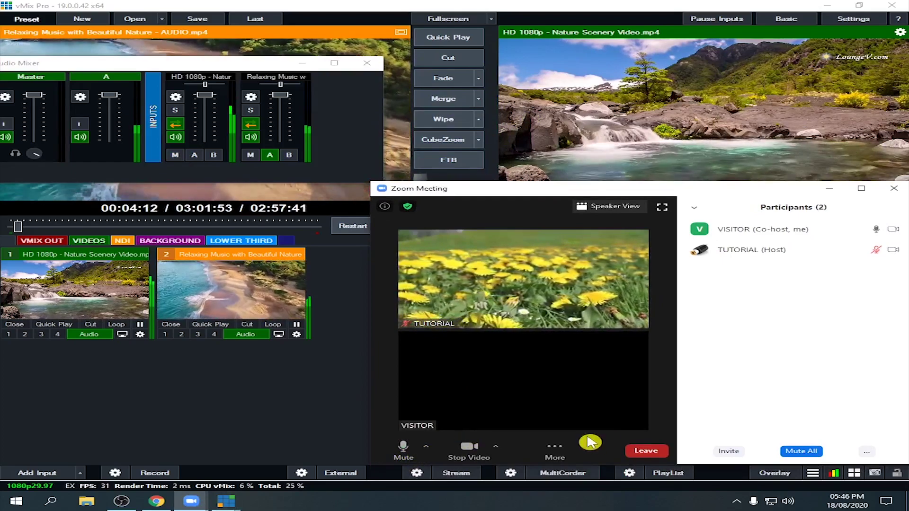
drag(645, 188, 646, 167)
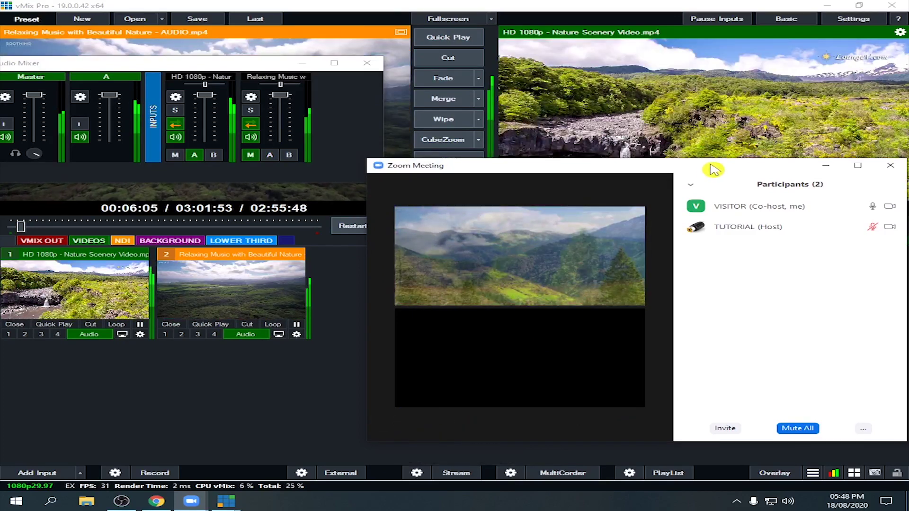
drag(708, 170, 706, 128)
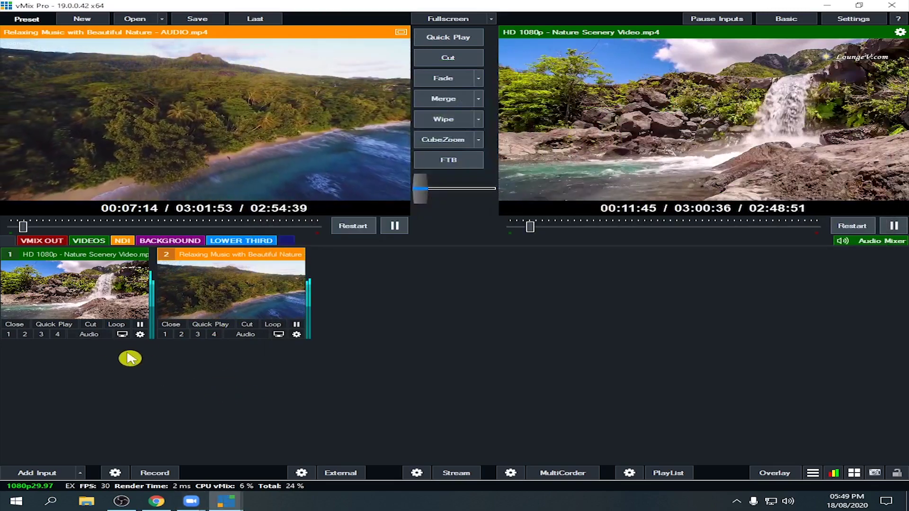
- Remove the nature scenery clip and add an Audio Input from CABLE Output (2- VB-Audio Virtual Cable)
click(14, 324)
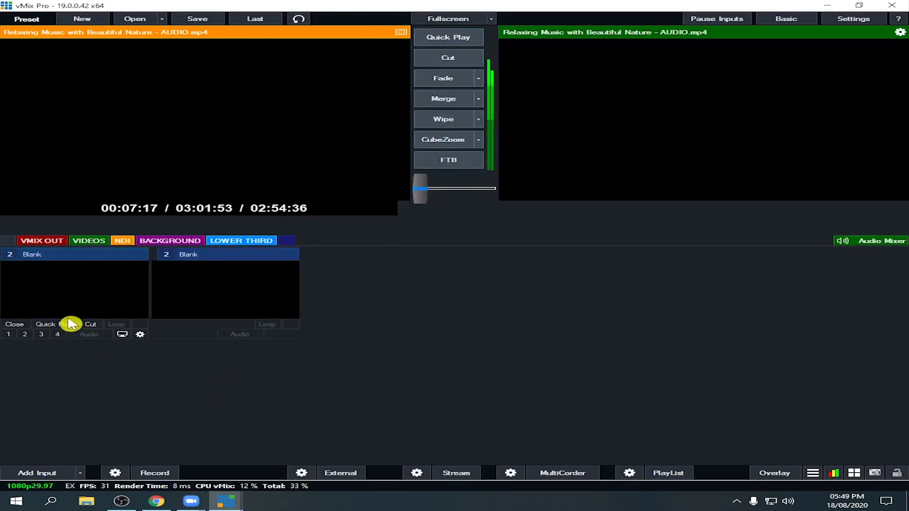
click(45, 471)
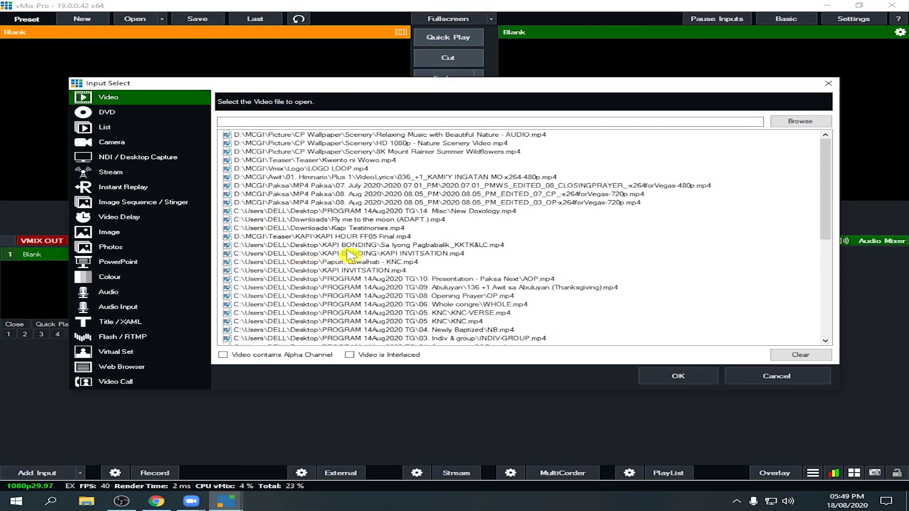
click(118, 309)
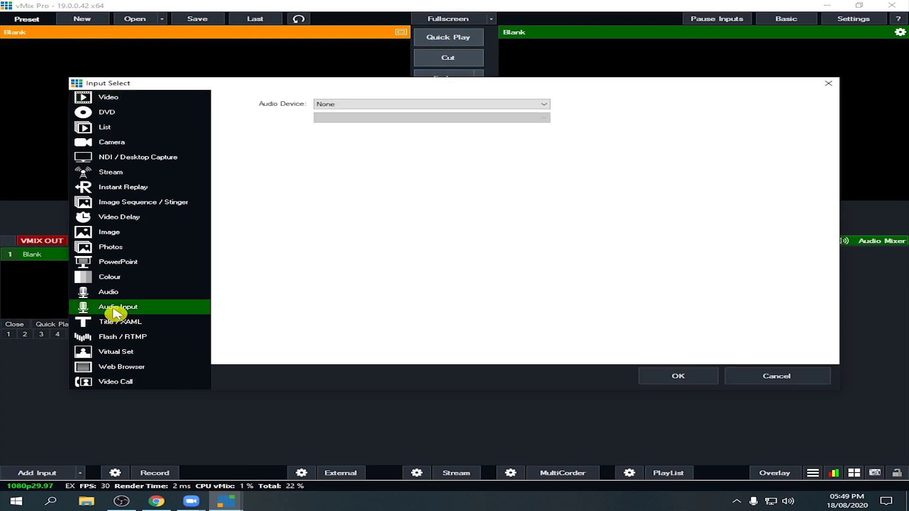
click(391, 106)
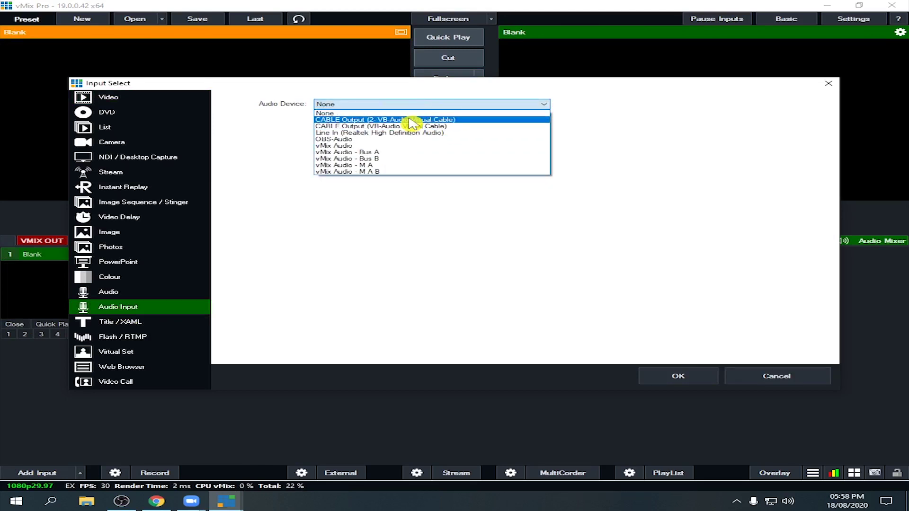
click(410, 120)
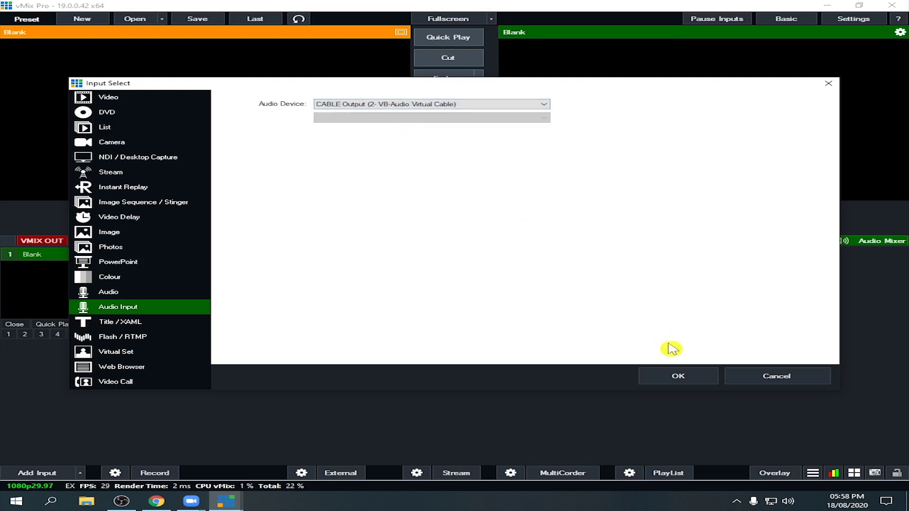
click(683, 381)
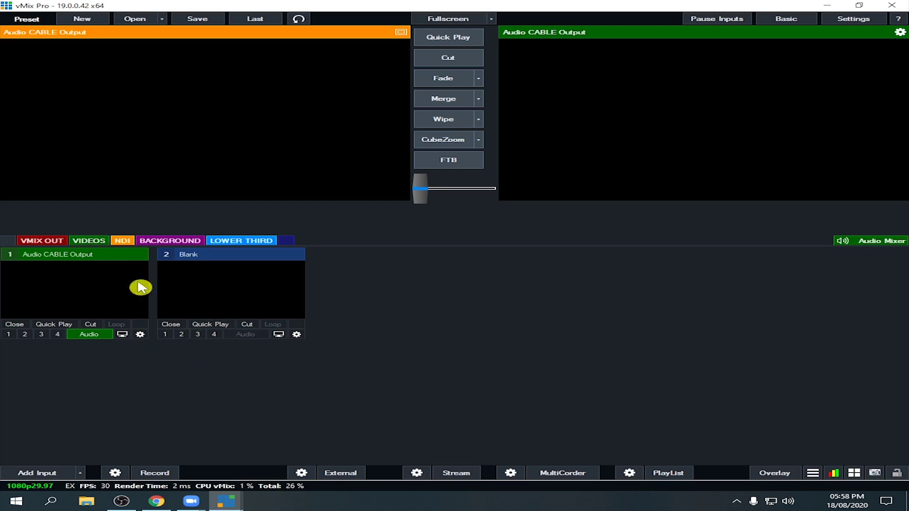
- In the Zoom meeting, set the speaker to CABLE Input (2- VB-Audio Virtual Cable)
mouse_move(191, 501)
click(286, 462)
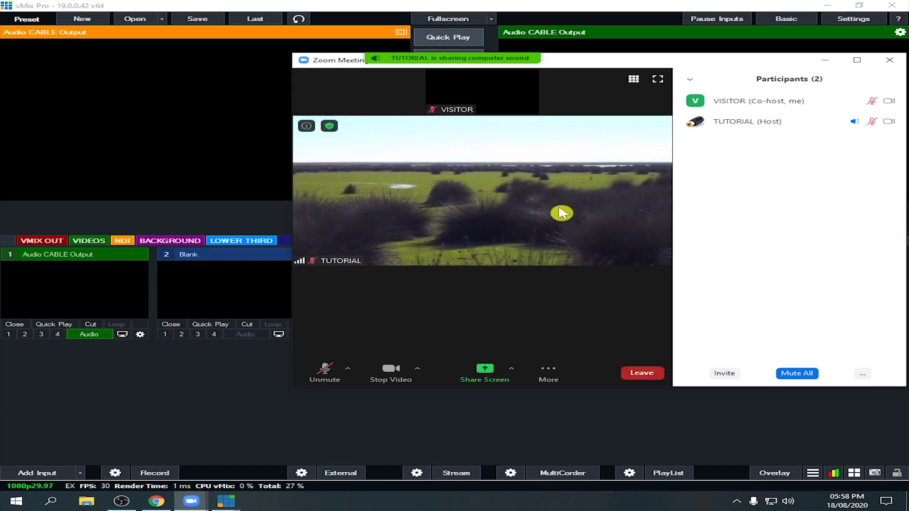
click(349, 370)
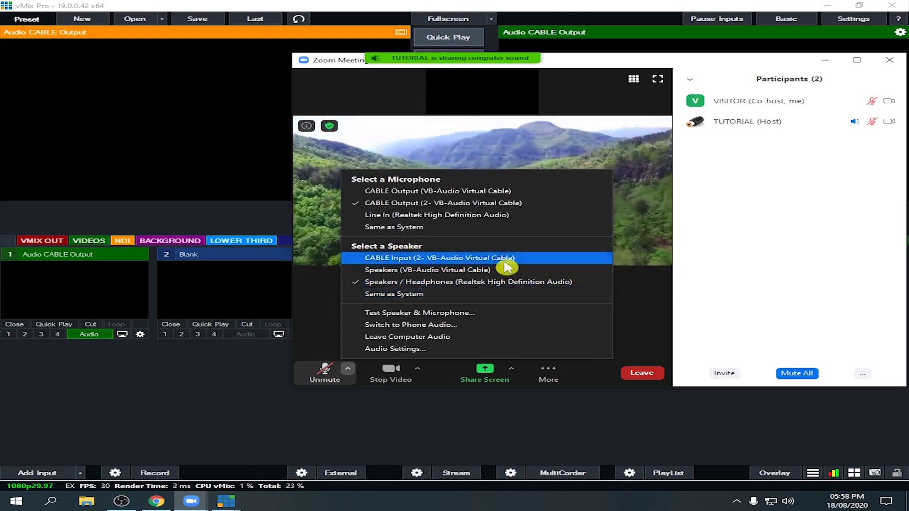
click(450, 259)
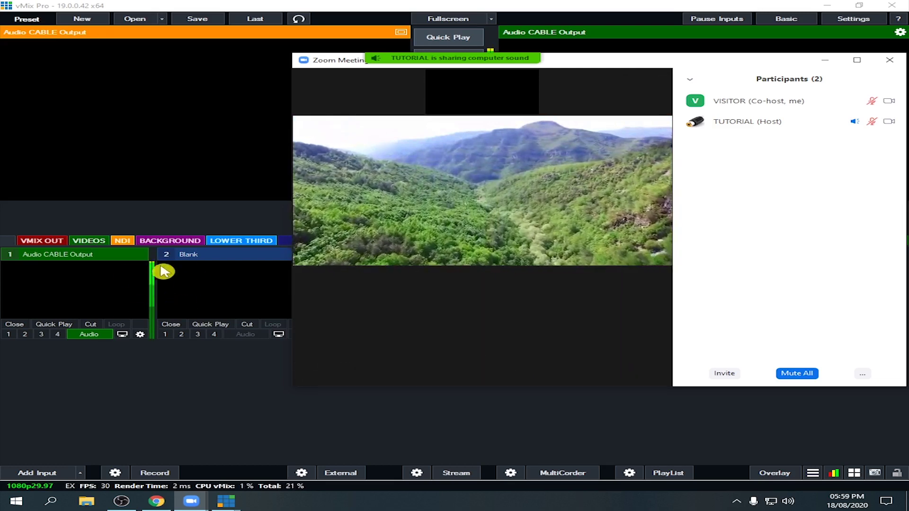
- Switch the Zoom speaker back to the Realtek High Definition Audio headphones
mouse_move(368, 309)
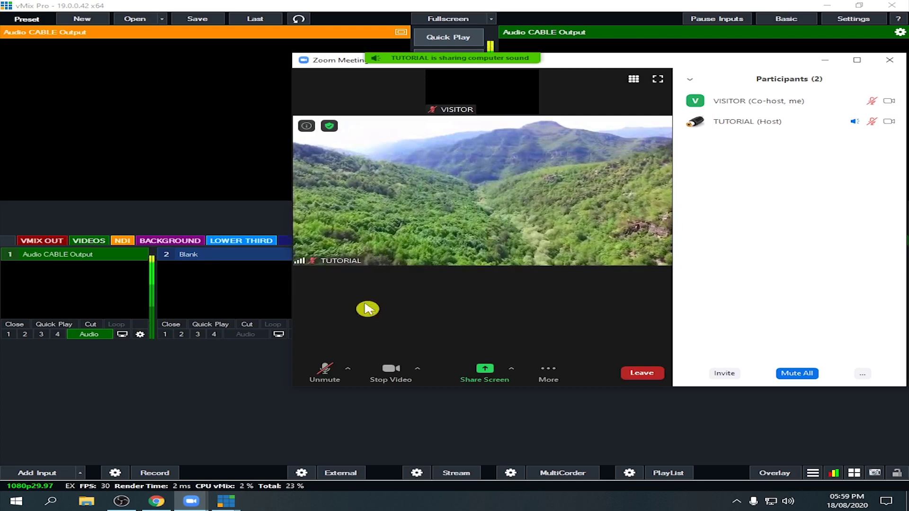
click(349, 369)
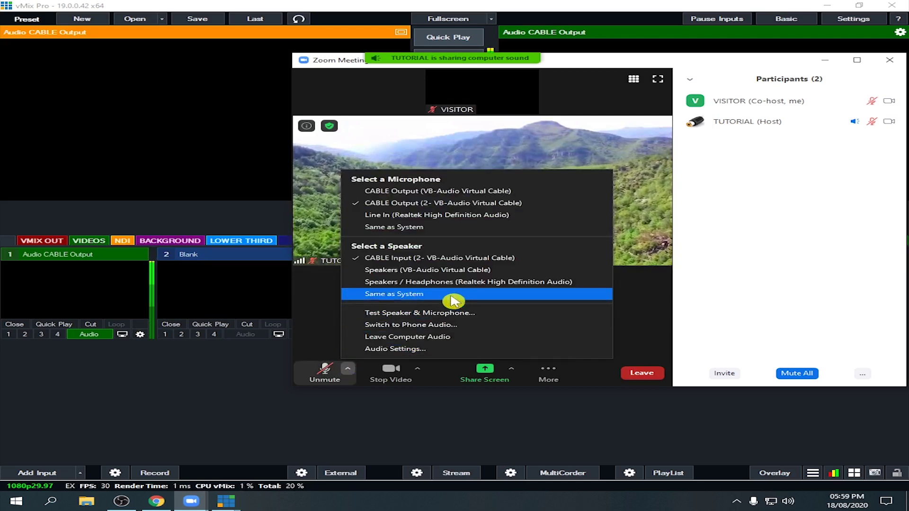
click(389, 288)
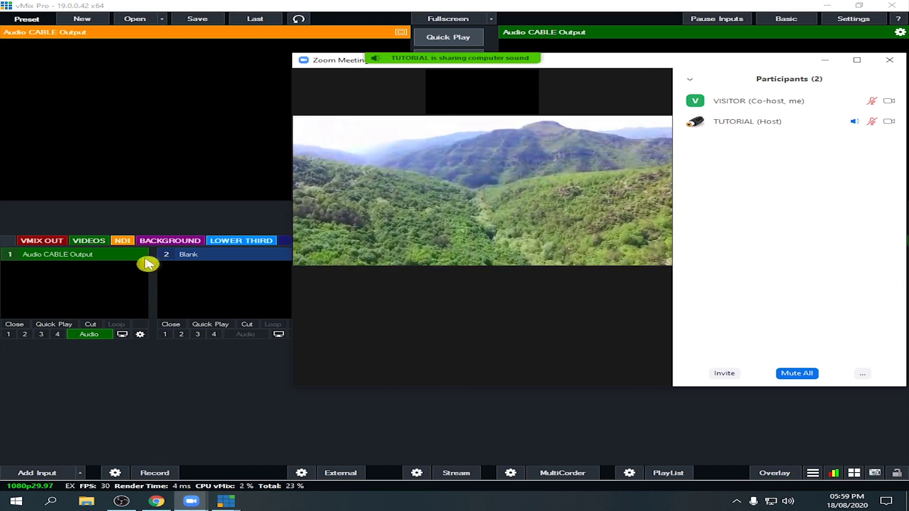
- Reselect CABLE Input (2- VB-Audio Virtual Cable) as the Zoom speaker
mouse_move(325, 371)
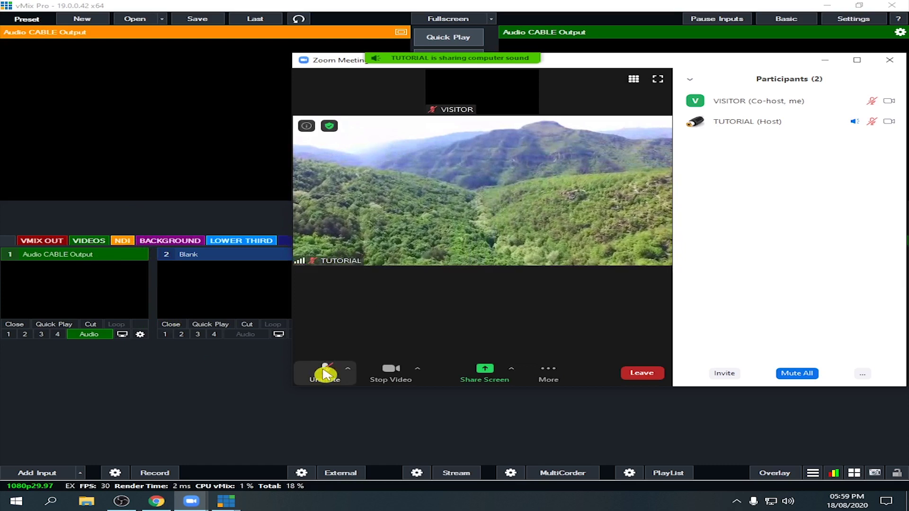
click(350, 370)
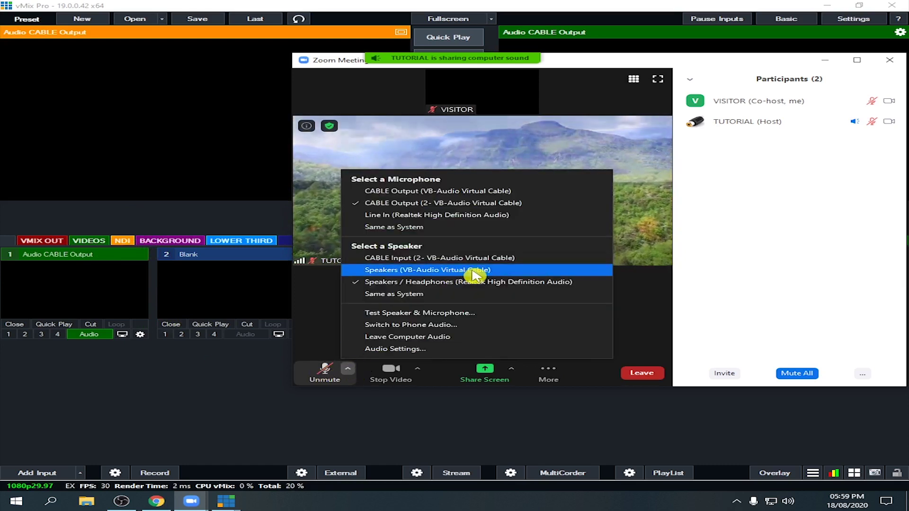
click(421, 259)
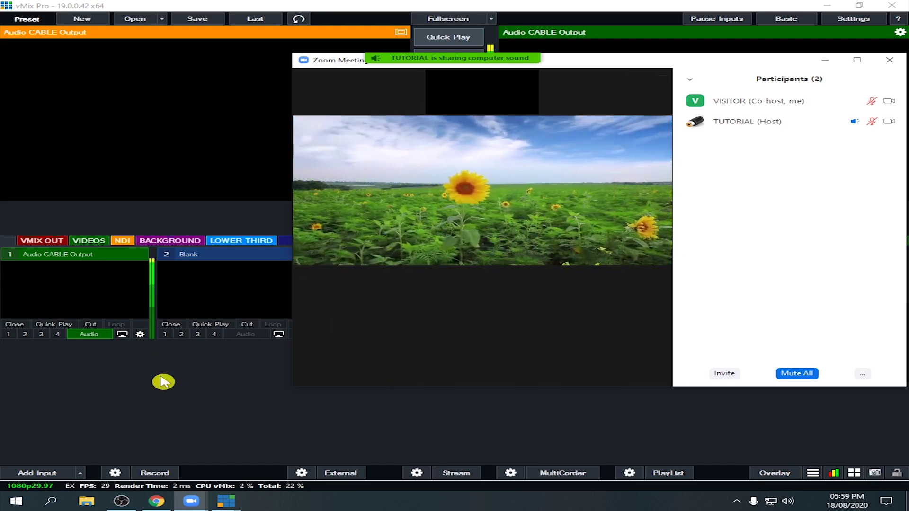